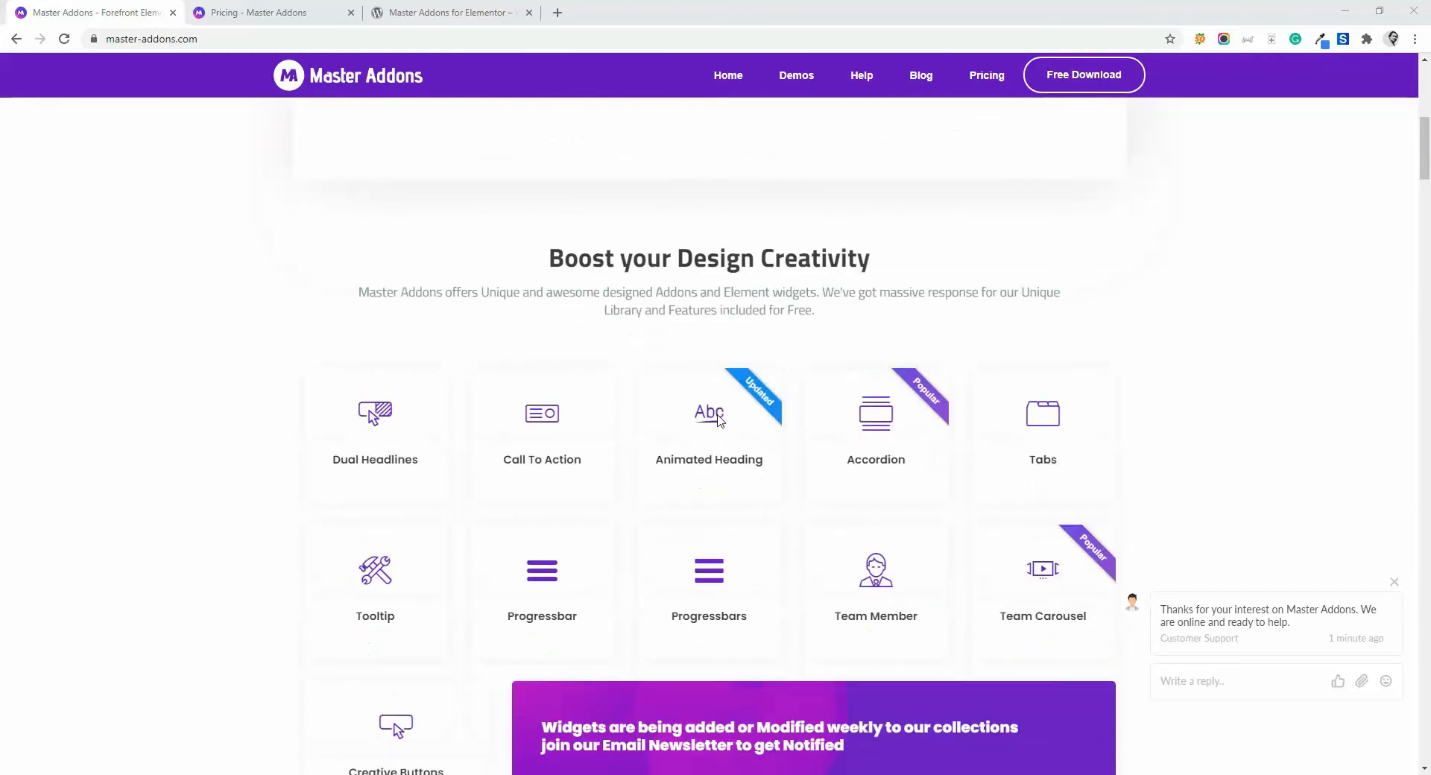
# - Review the Master Addons widget list on its website and the details and ratings on its WordPress.org plugin page
pyautogui.scroll(-5, 645, 344)
pyautogui.scroll(-15, 799, 400)
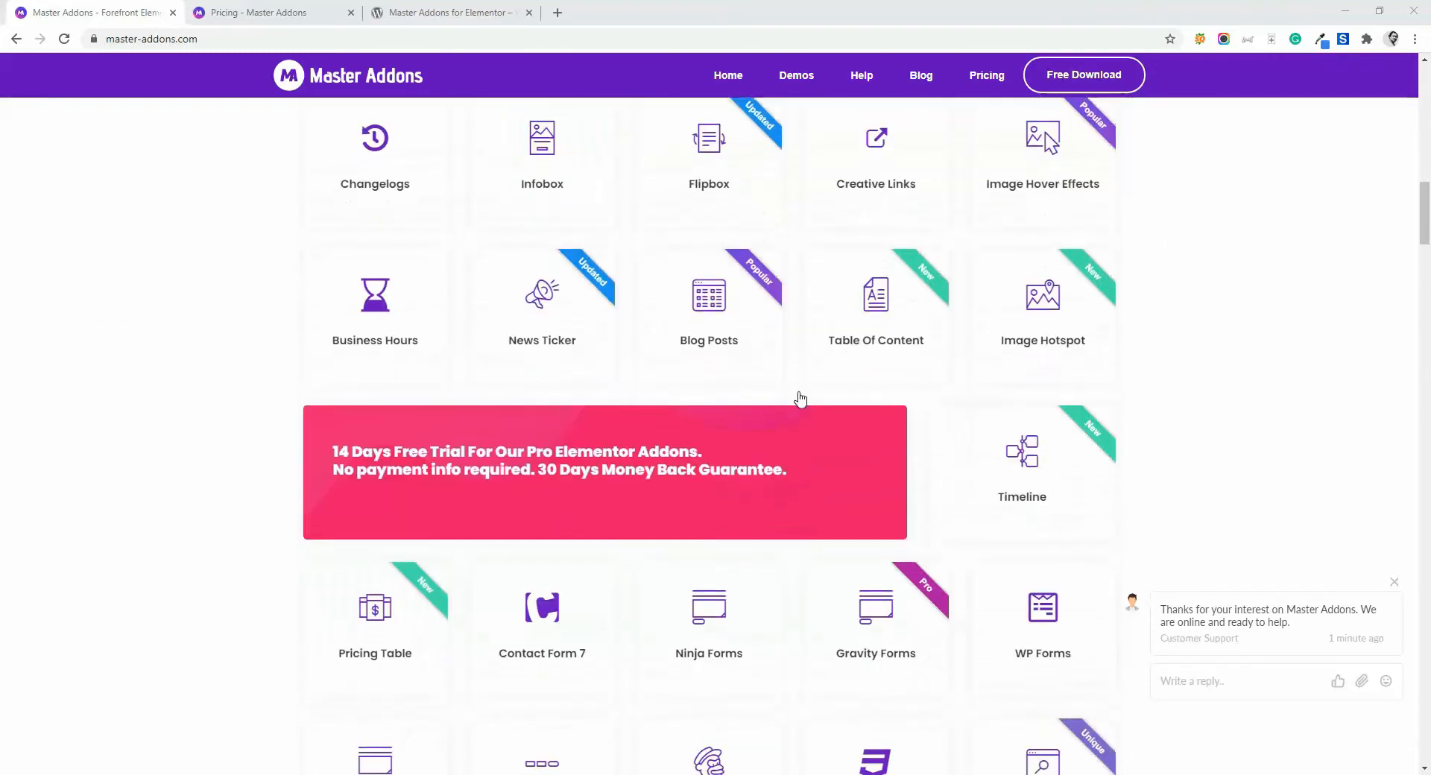
pyautogui.scroll(-6, 939, 416)
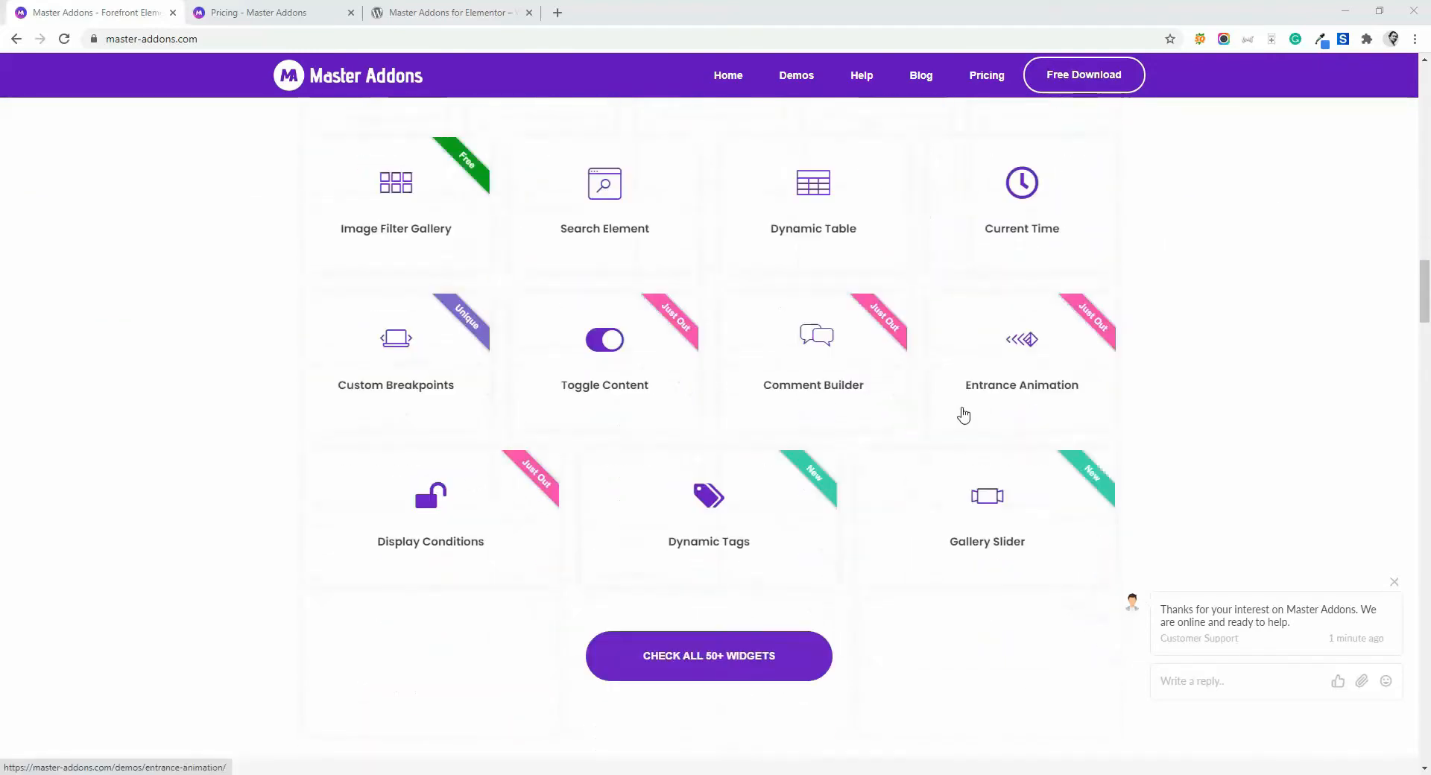
pyautogui.click(447, 12)
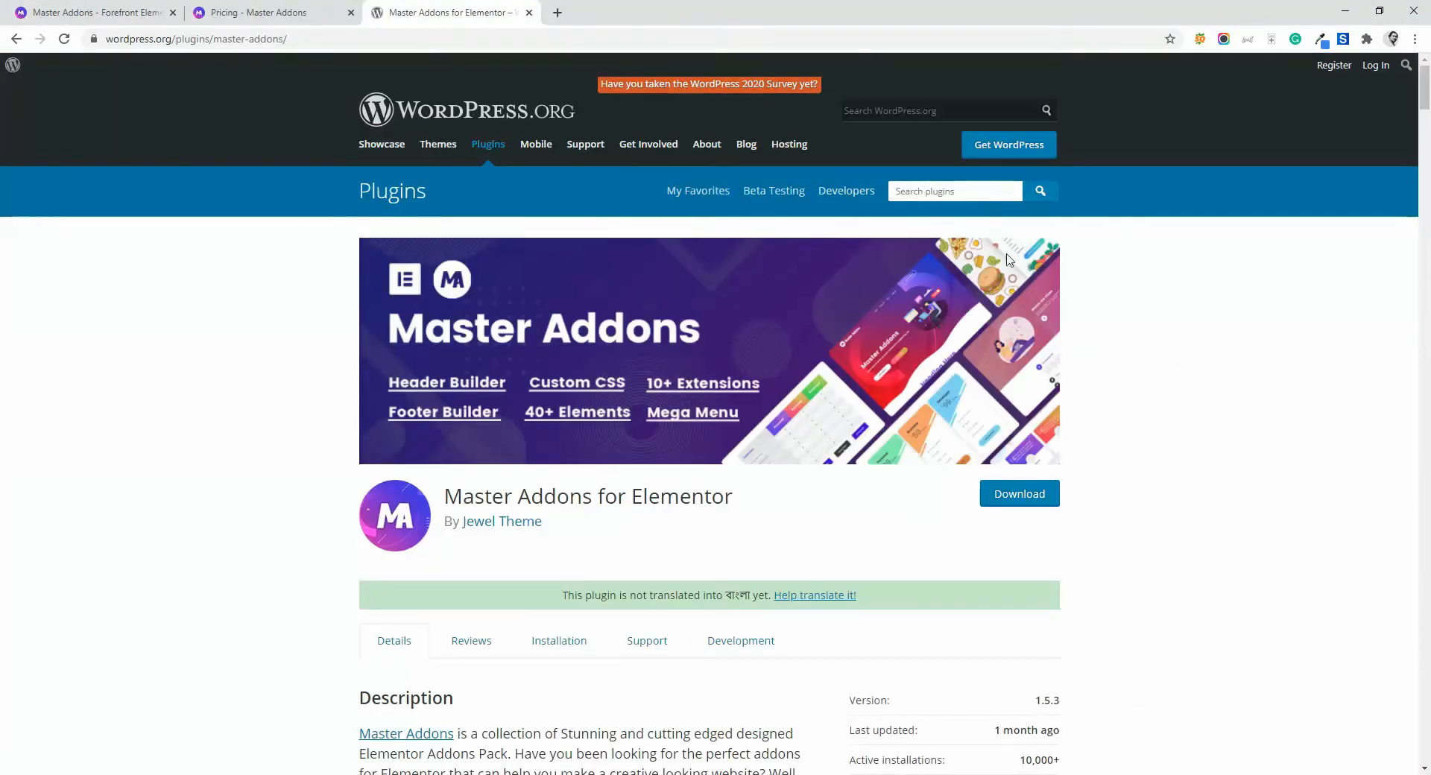
pyautogui.scroll(-10, 779, 400)
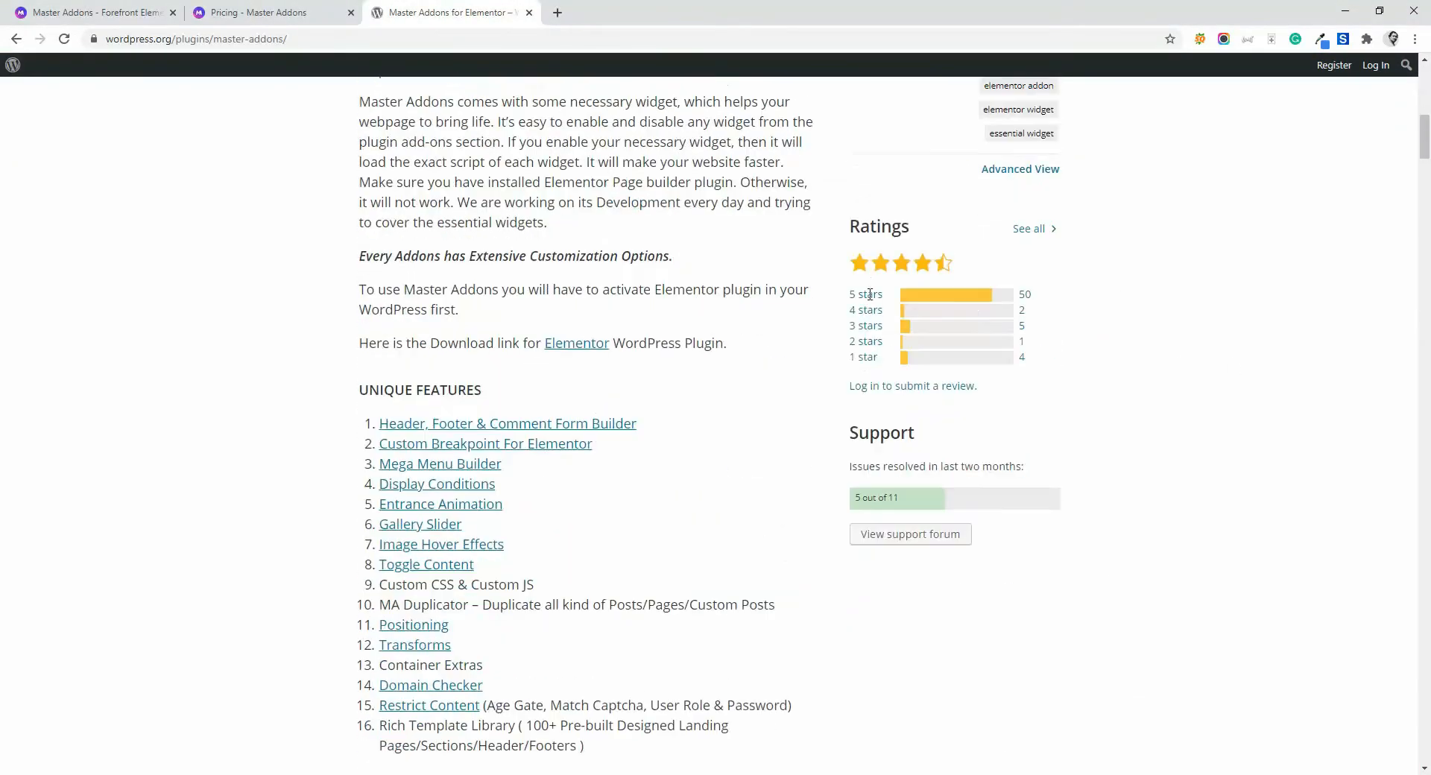
pyautogui.scroll(2, 870, 295)
# - Examine the yearly plans on the Master Addons pricing page, dismissing the support chat
pyautogui.click(256, 11)
pyautogui.scroll(-4, 410, 238)
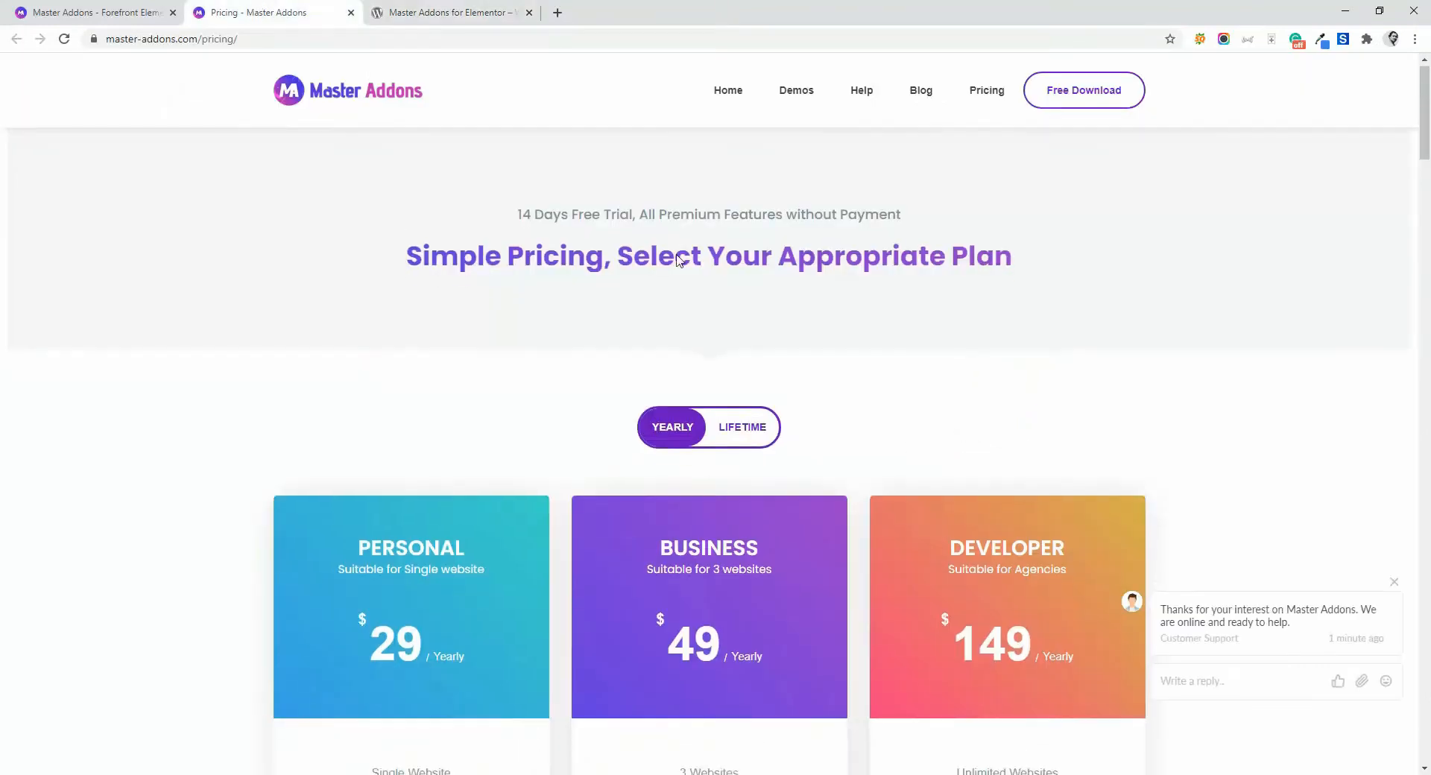
pyautogui.click(1396, 583)
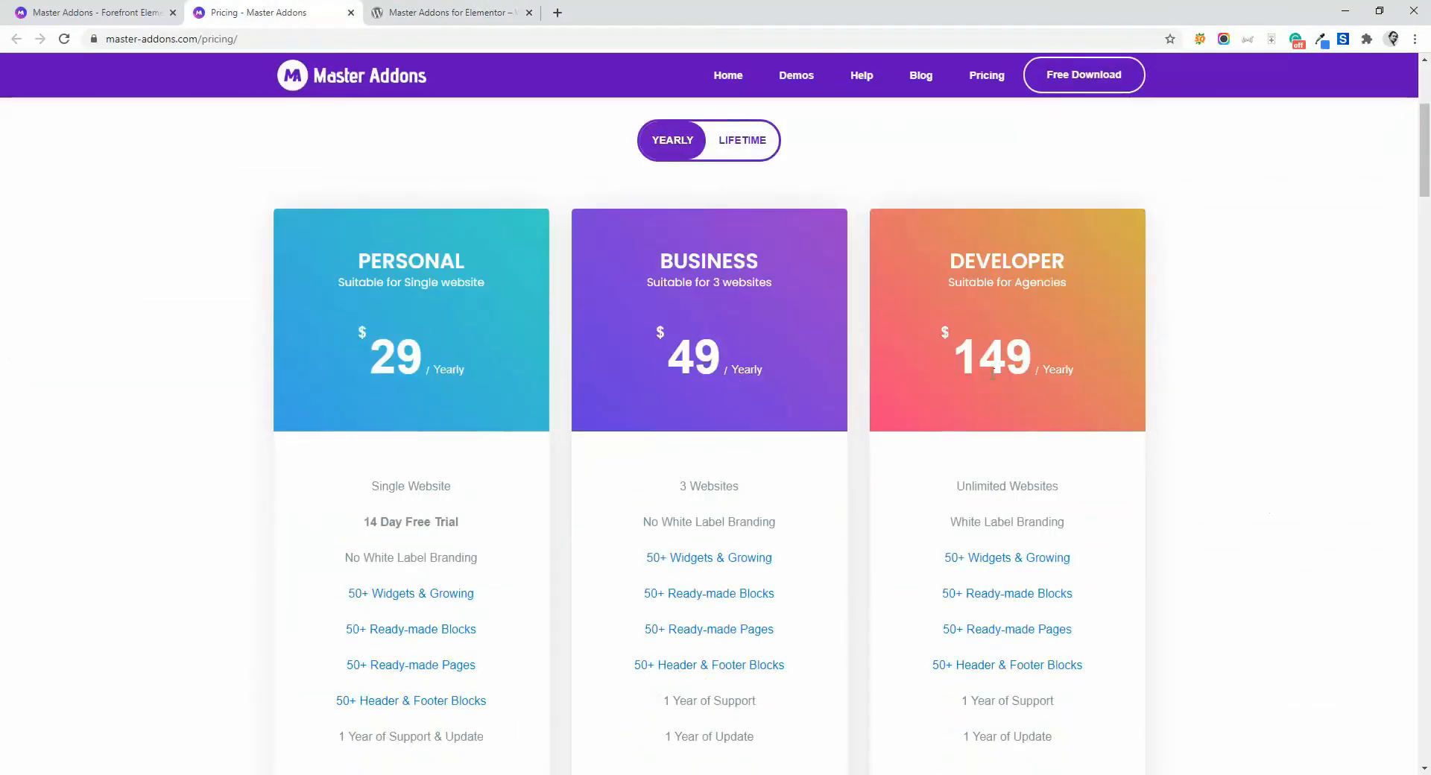
pyautogui.scroll(-2, 708, 306)
pyautogui.scroll(1, 693, 294)
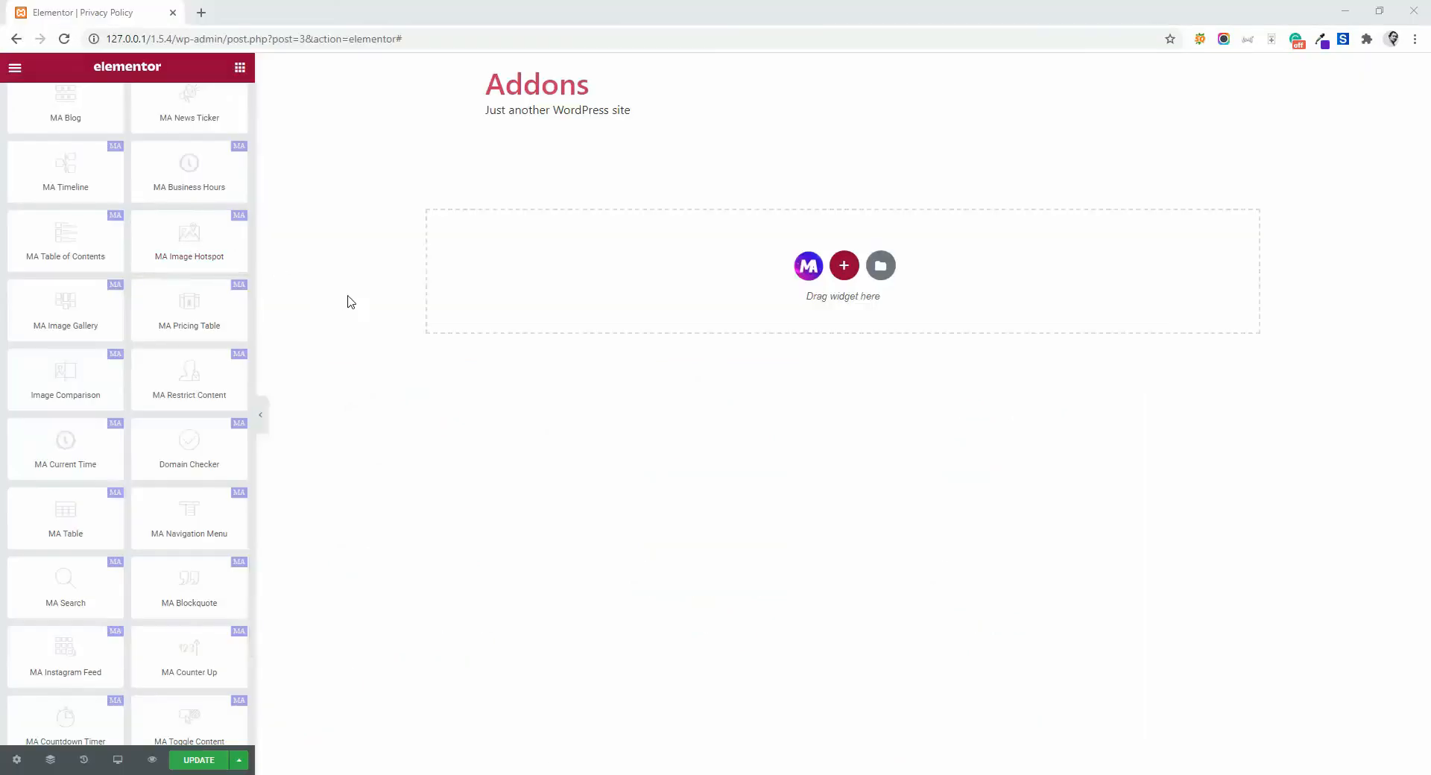
# - Add an MA Image Hotspot widget to the empty section and use the man-enjoying-meal-at-vietnamese-restaurant photo as its image
pyautogui.moveTo(171, 240); pyautogui.dragTo(714, 287)
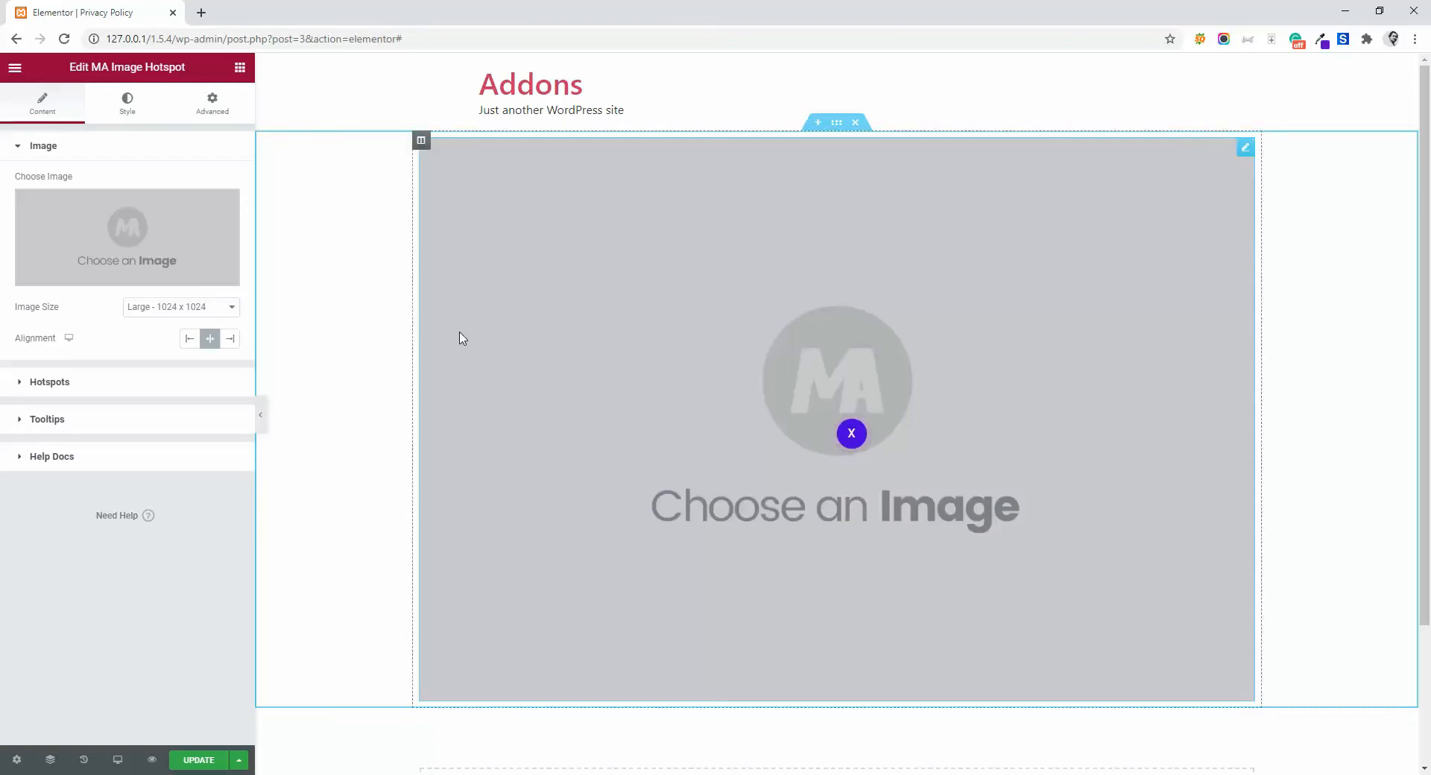
pyautogui.click(130, 229)
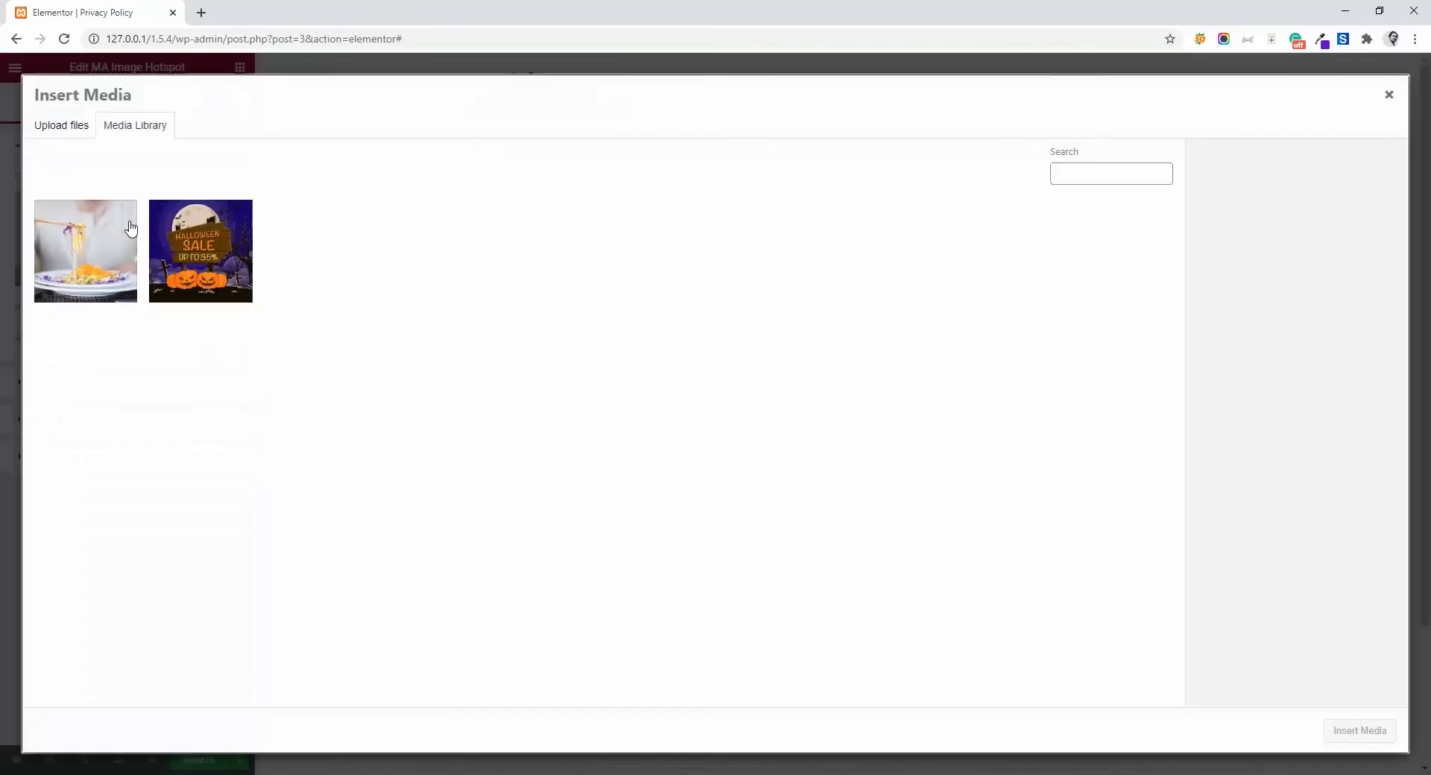
pyautogui.click(66, 264)
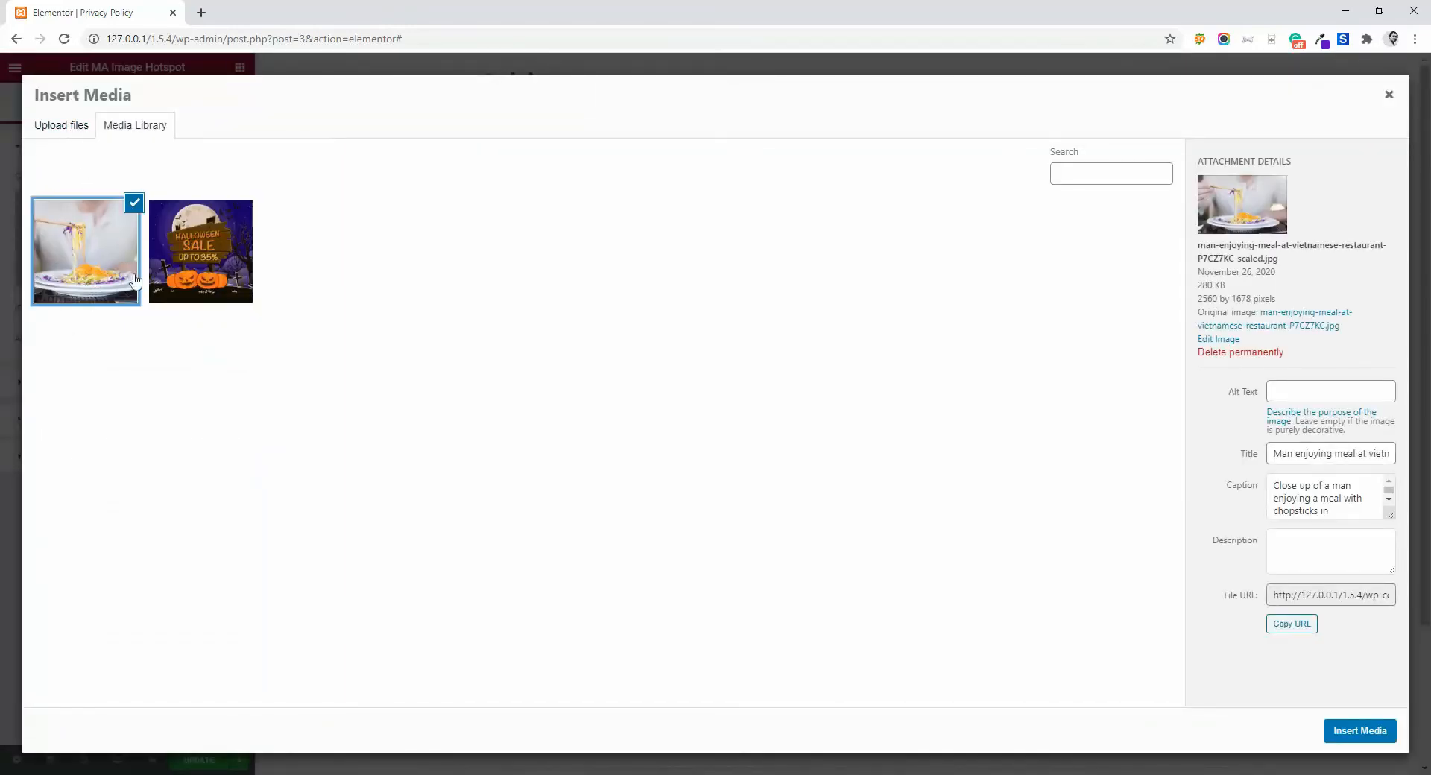
pyautogui.click(1329, 730)
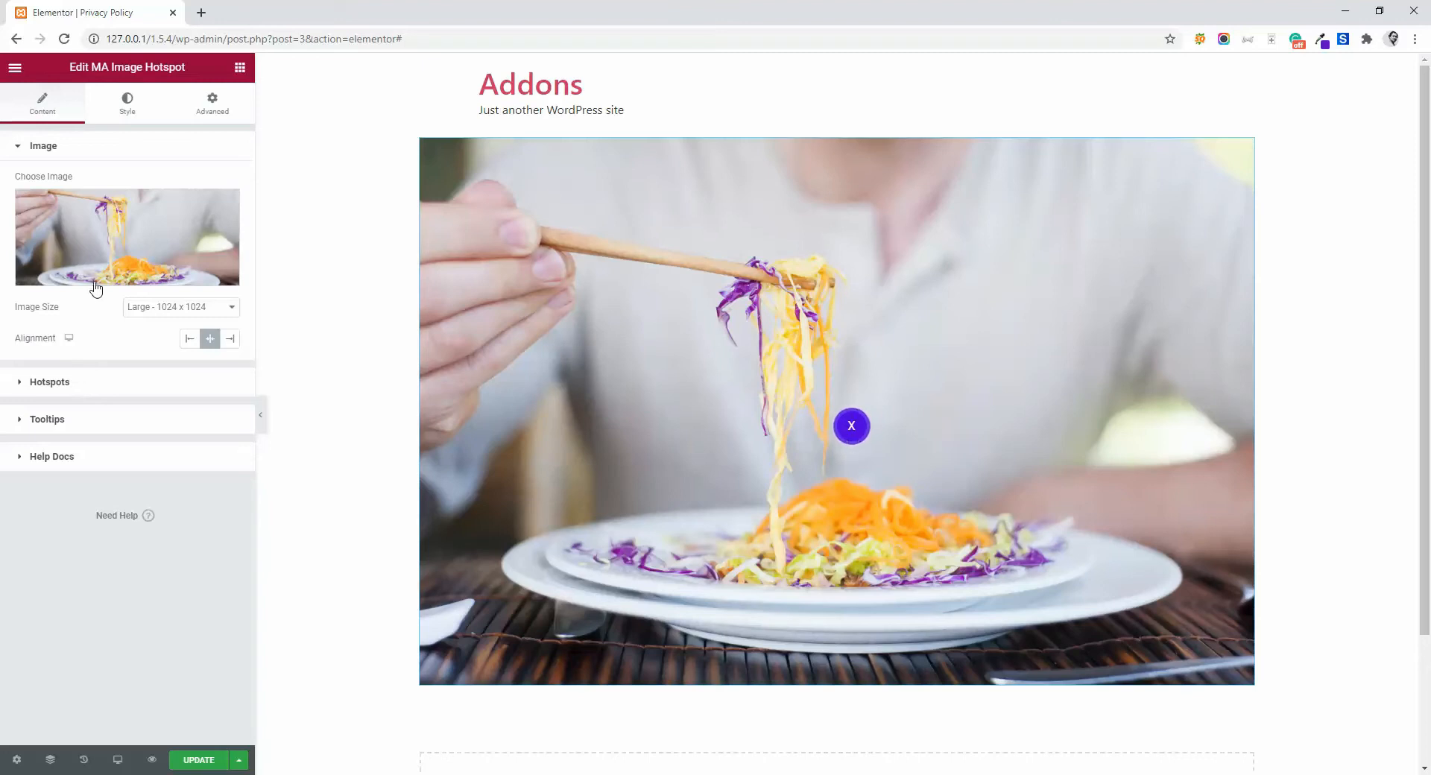
# - Set the type of the first hotspot item to Icon
pyautogui.click(89, 382)
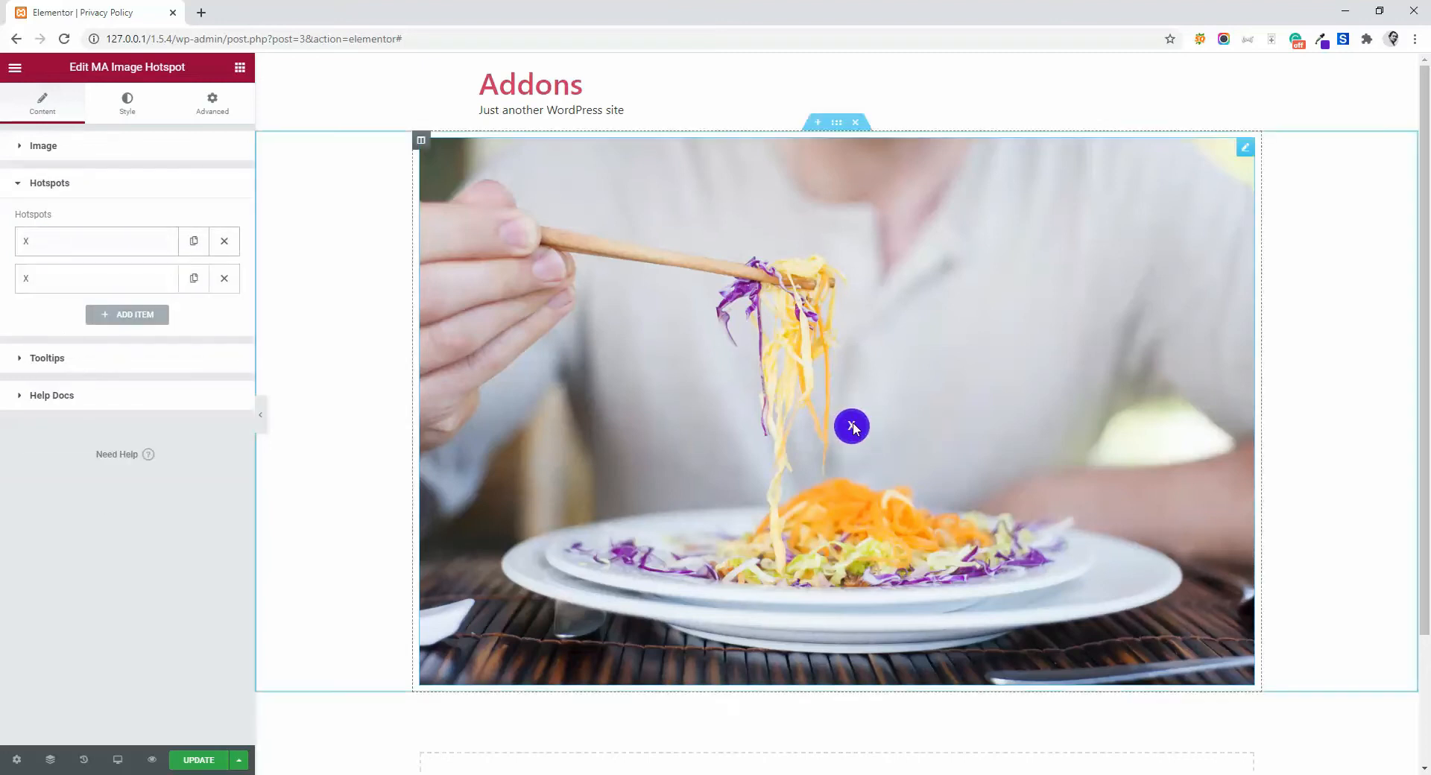
pyautogui.click(72, 248)
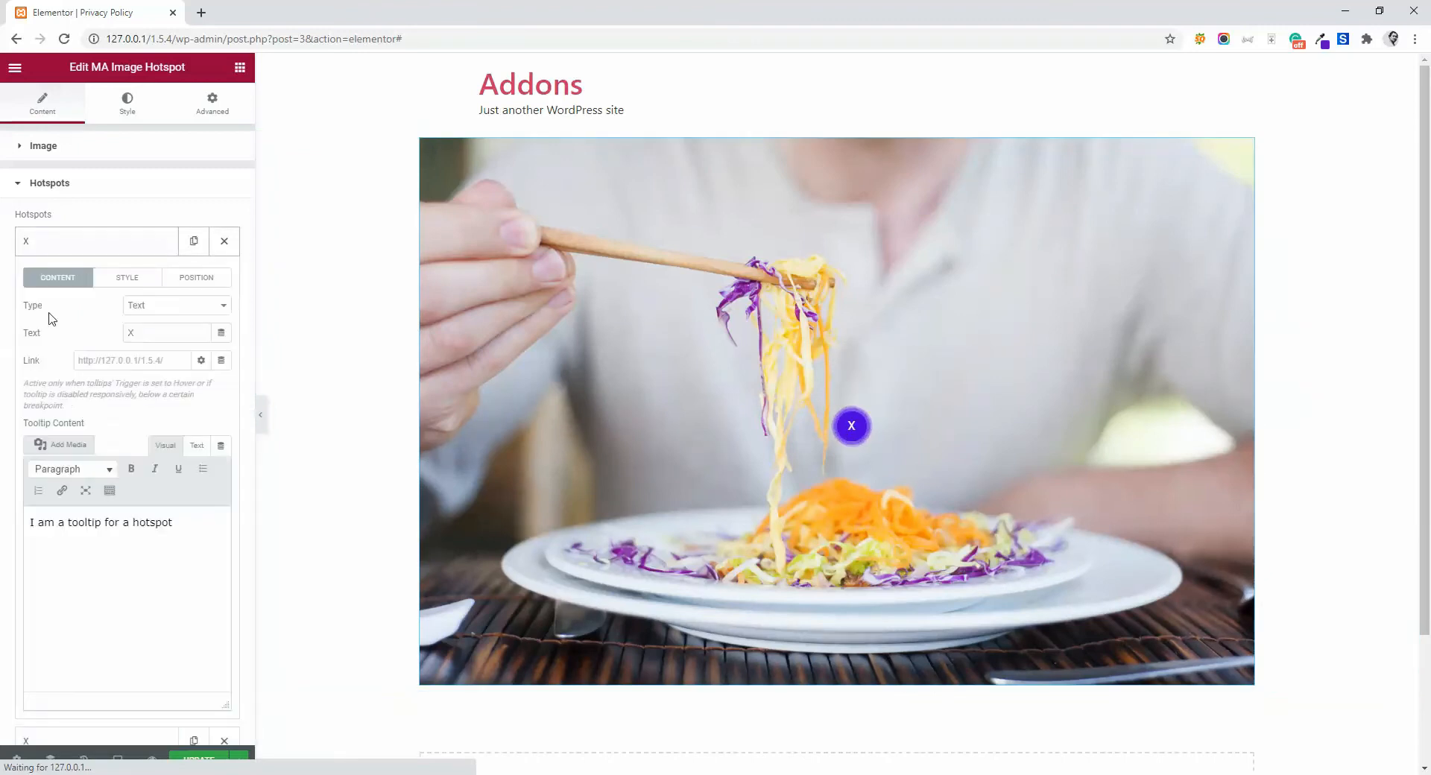
pyautogui.scroll(-1, 94, 550)
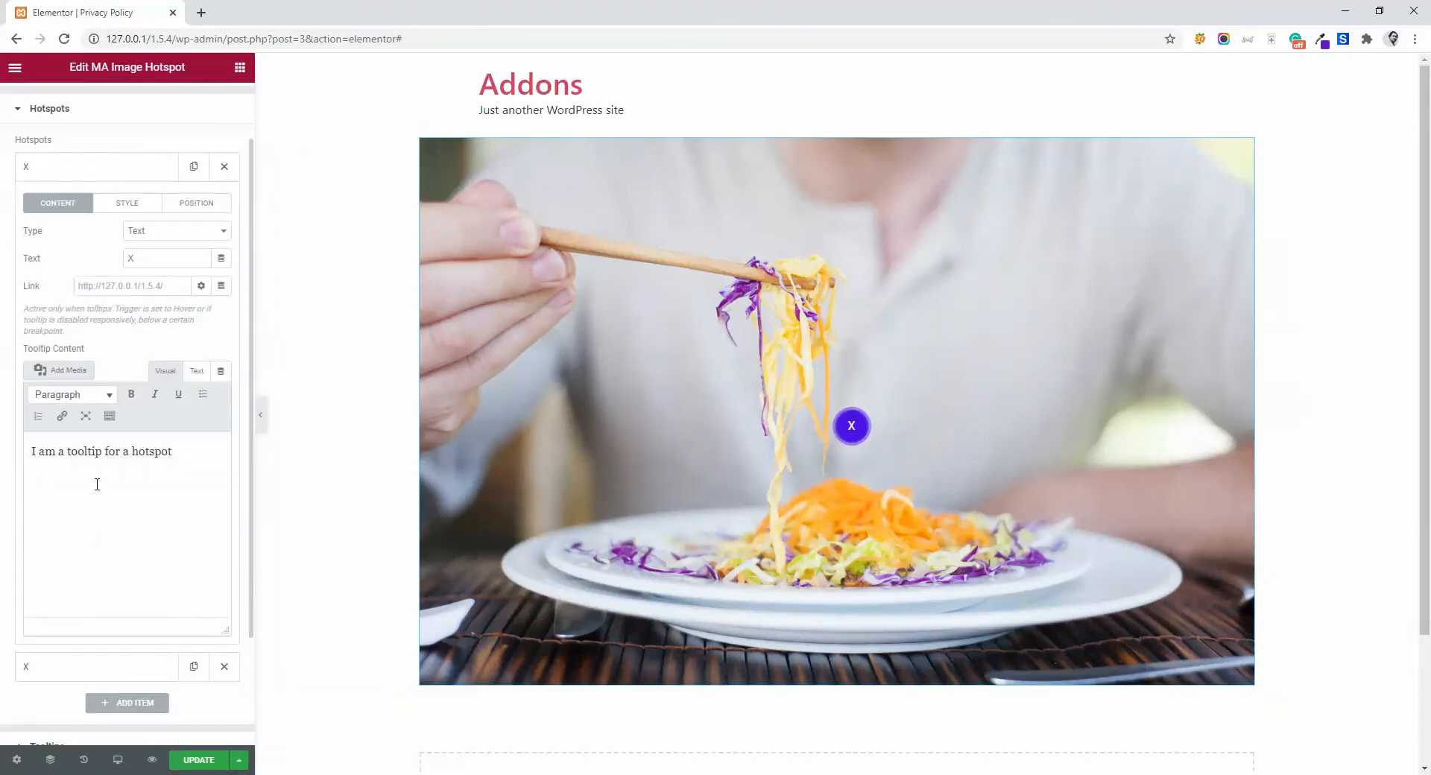
pyautogui.click(161, 236)
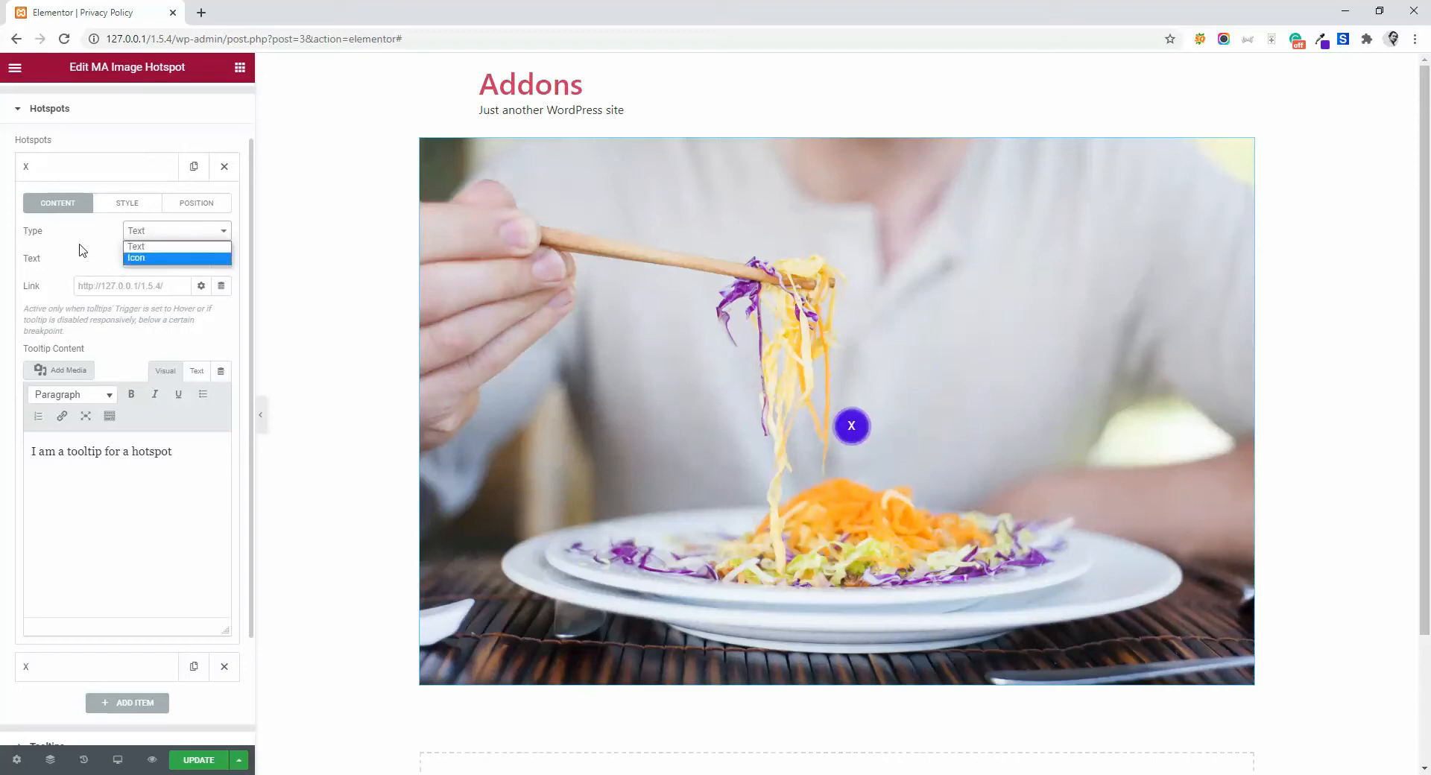
pyautogui.click(81, 247)
pyautogui.click(160, 238)
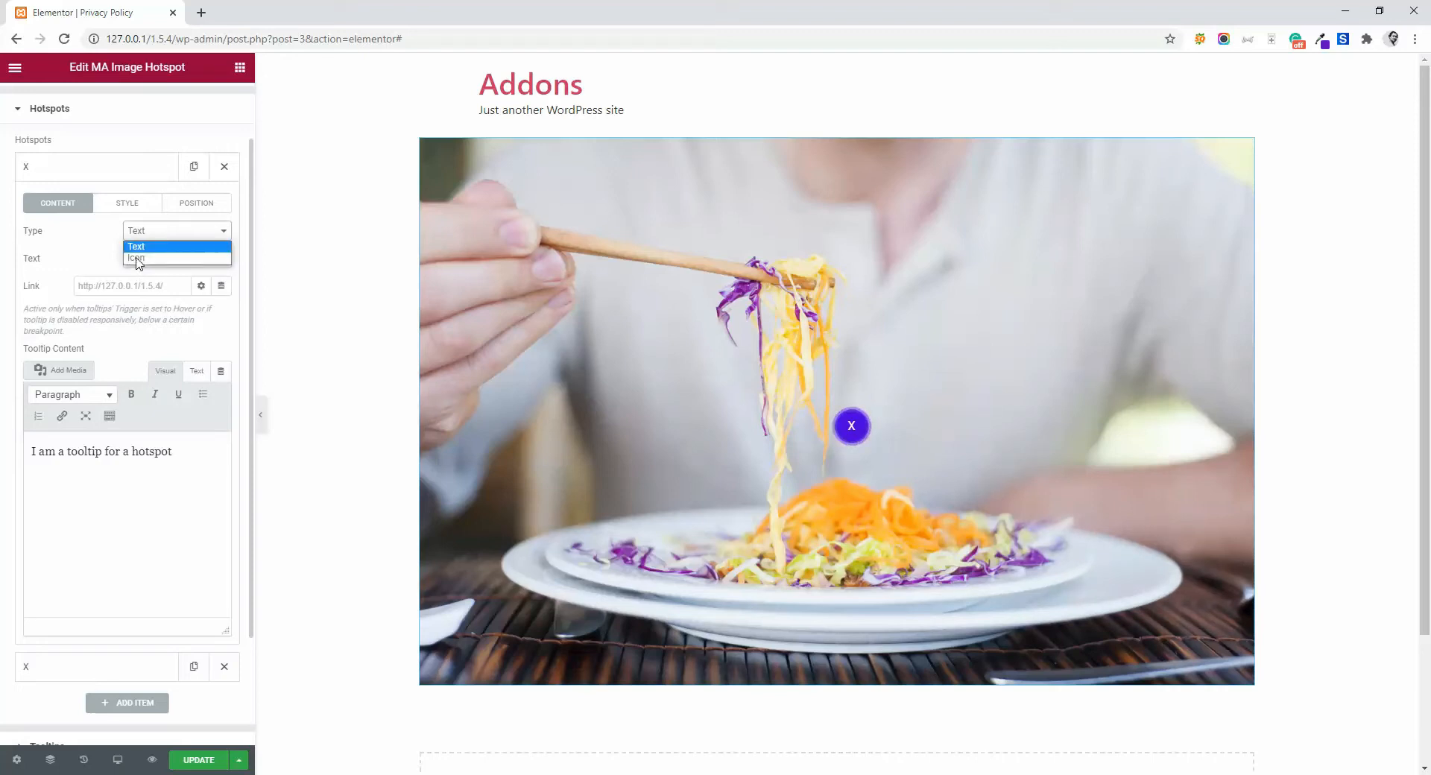
pyautogui.click(136, 259)
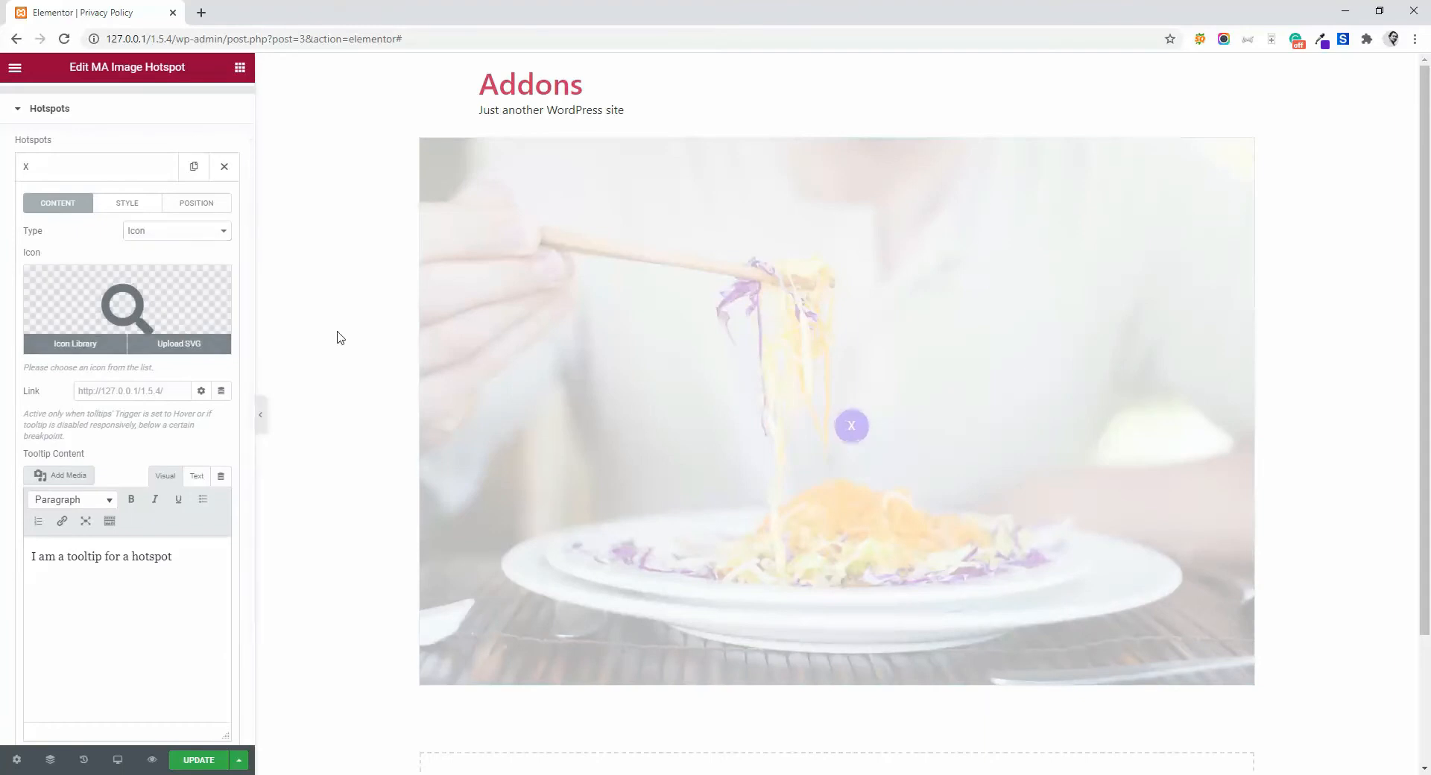
# - Insert the Bell icon from the icon library for the first hotspot
pyautogui.click(148, 319)
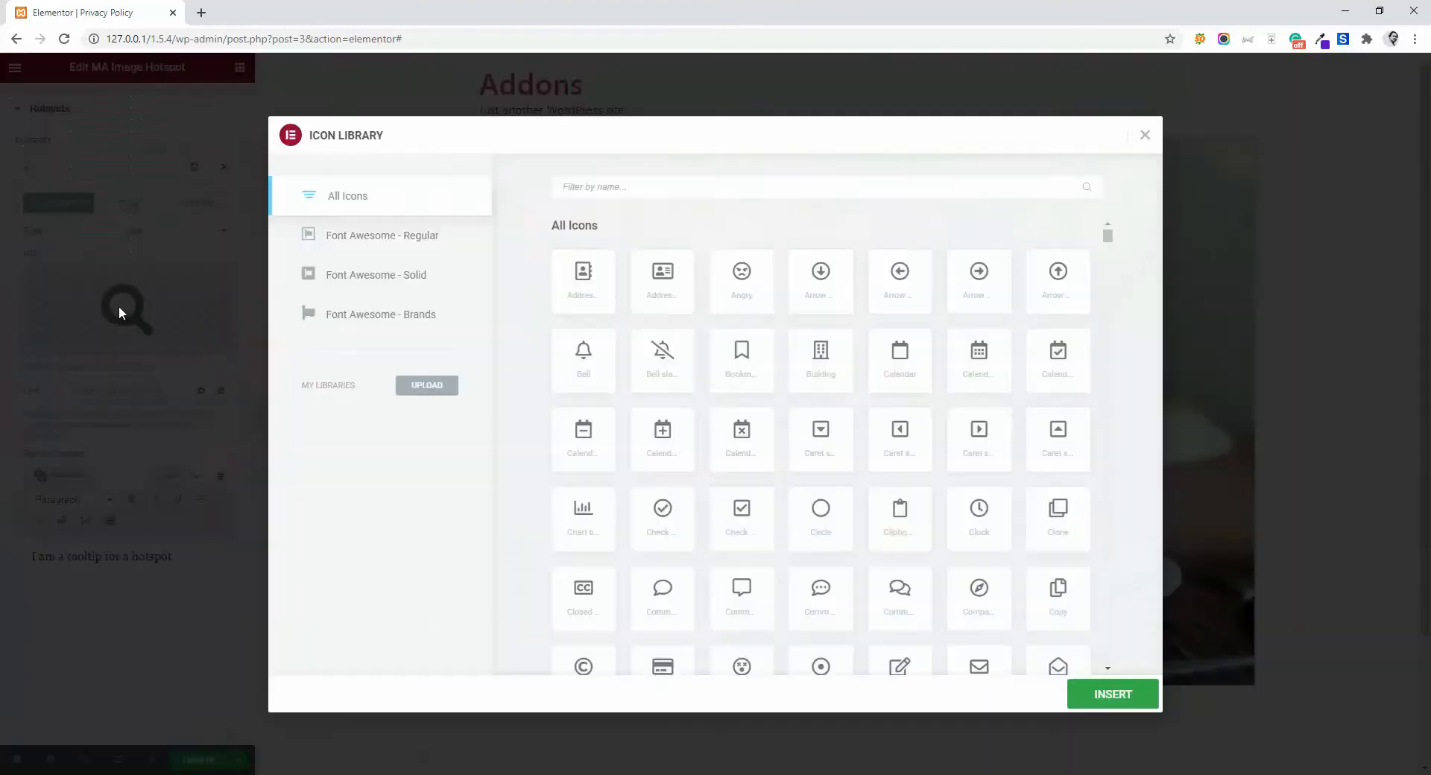
pyautogui.click(586, 359)
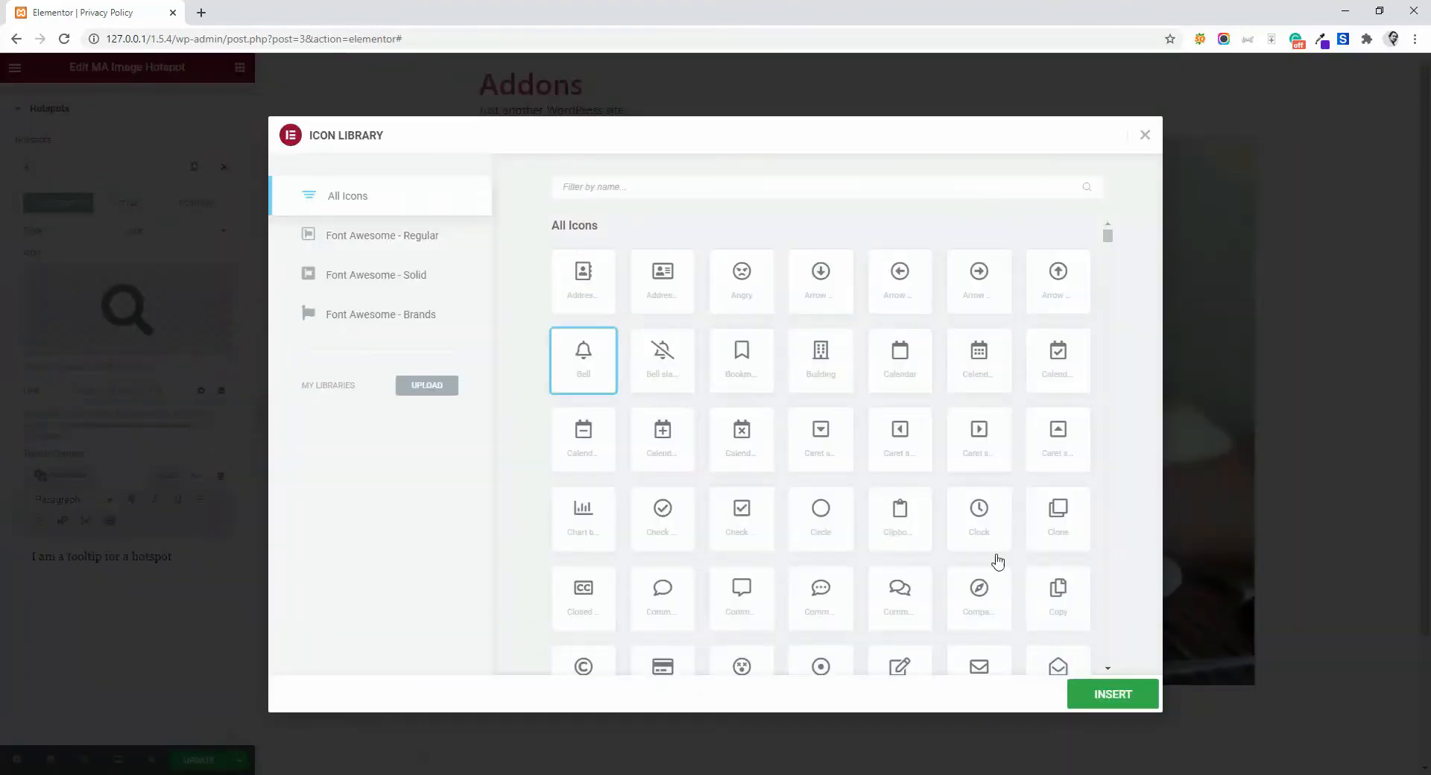
pyautogui.click(1108, 693)
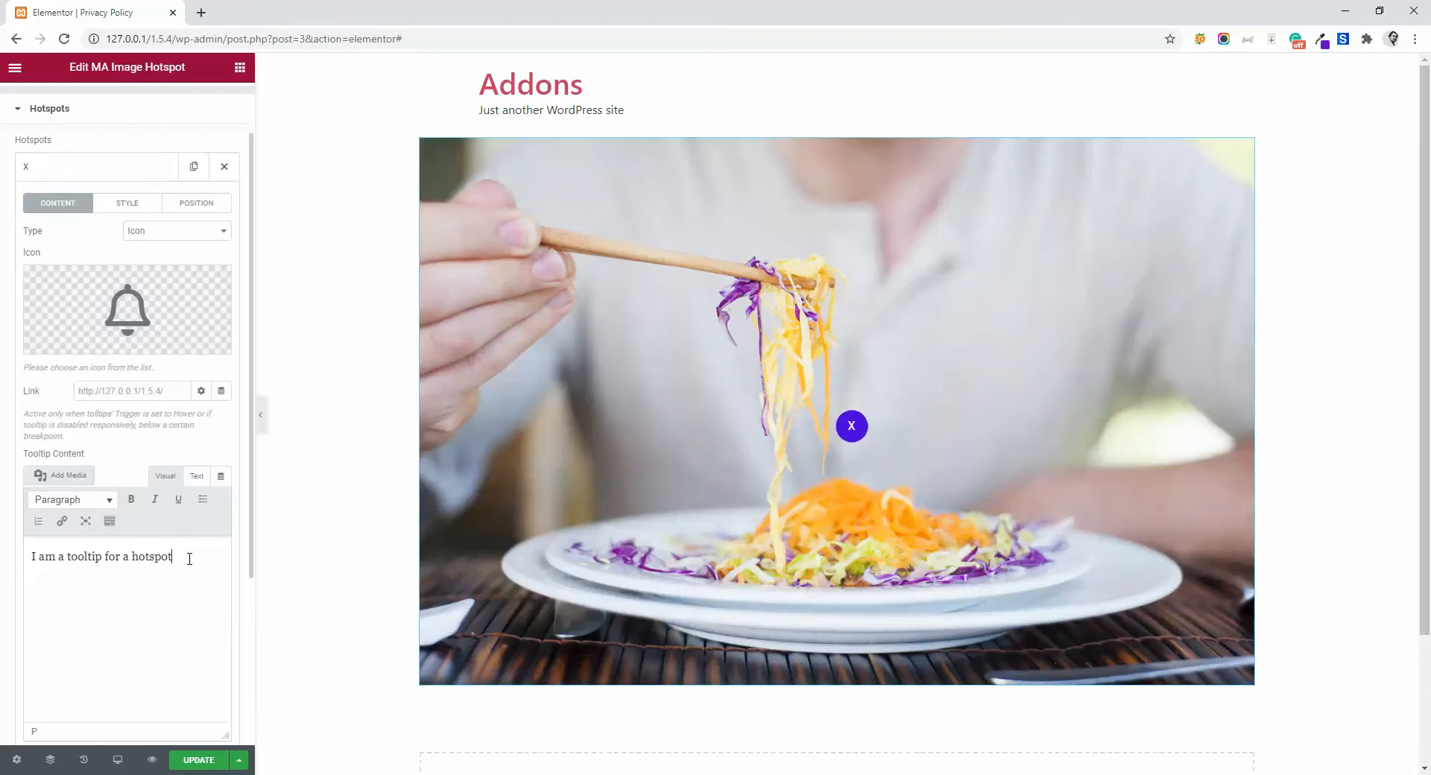
pyautogui.moveTo(178, 558); pyautogui.dragTo(30, 552)
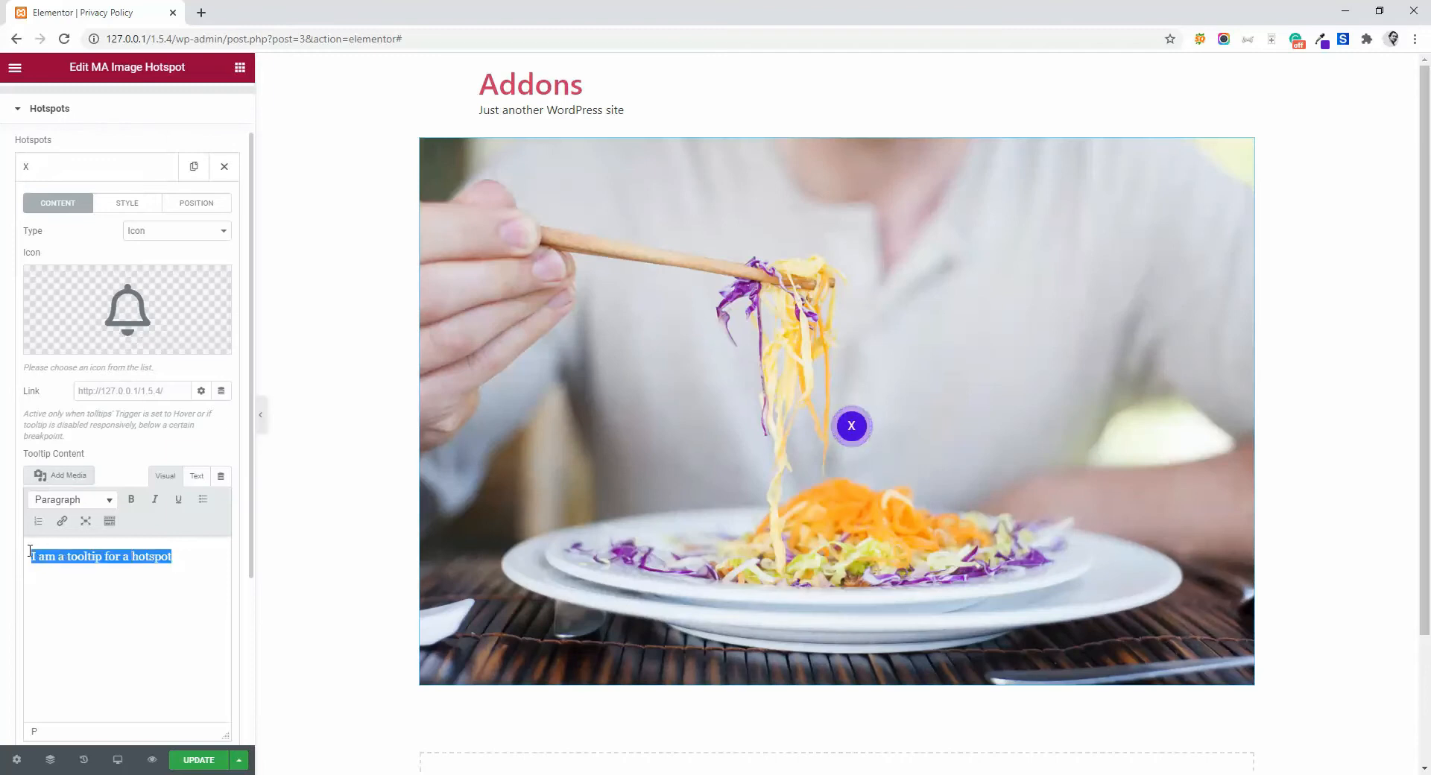
pyautogui.click(188, 558)
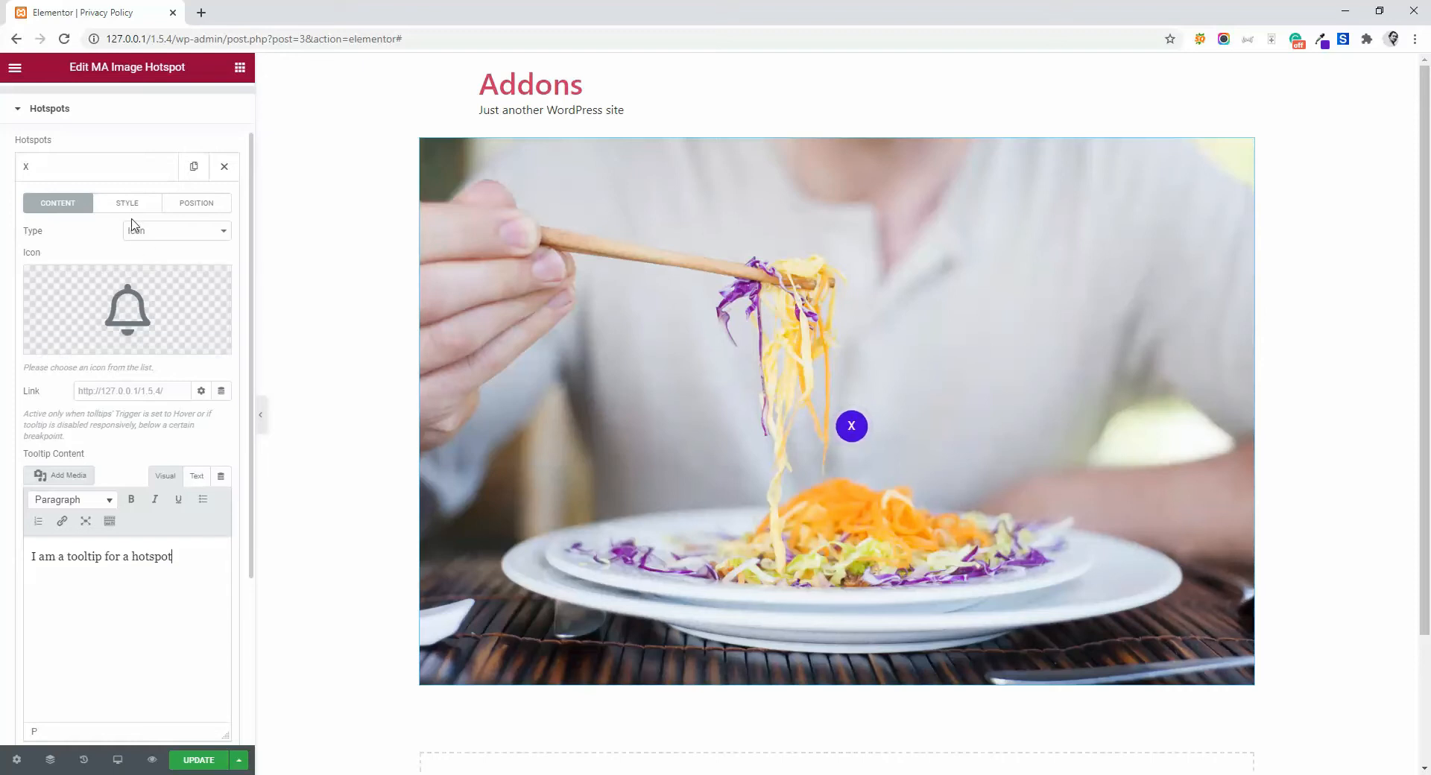
pyautogui.click(127, 204)
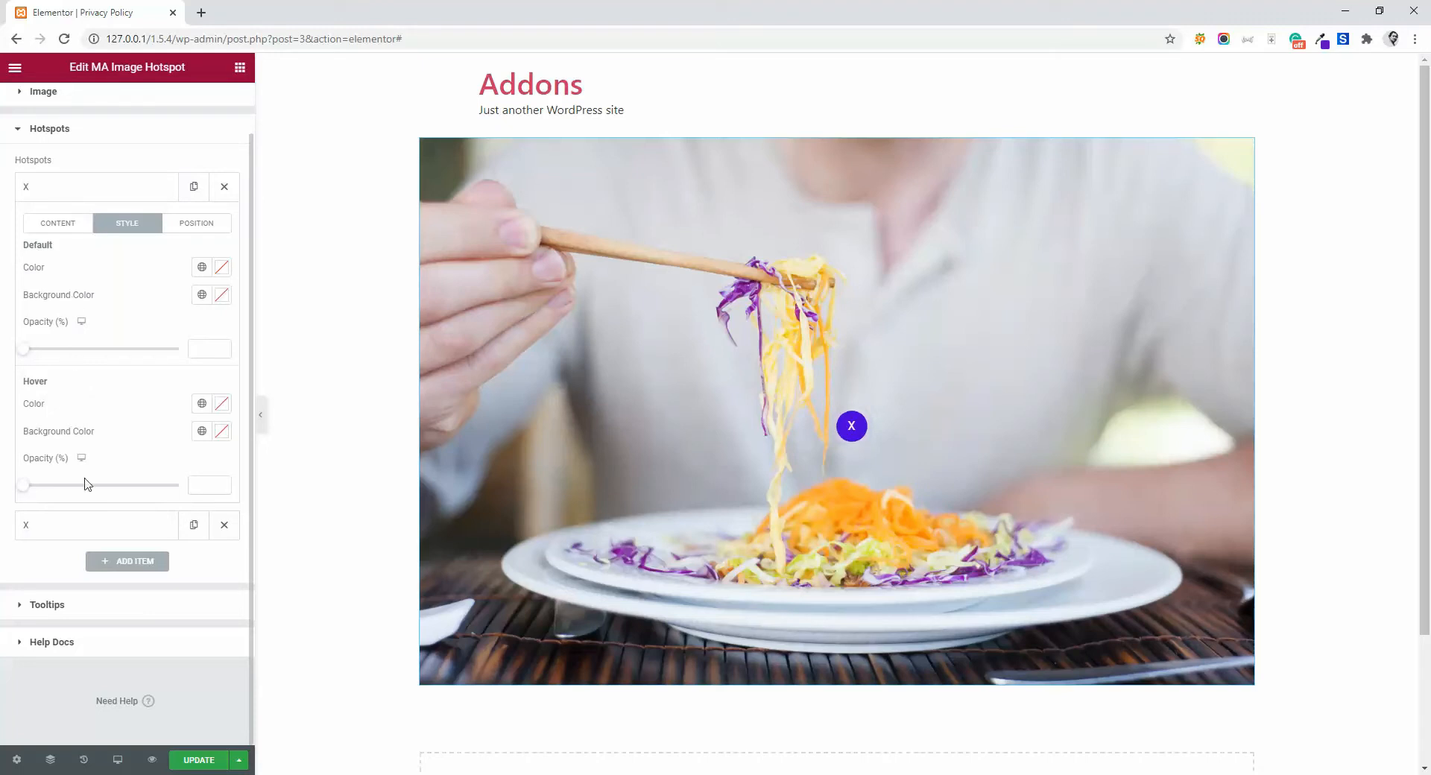
# - Position the bell hotspot at 47.1% horizontally and 21.8% vertically on the image
pyautogui.click(193, 232)
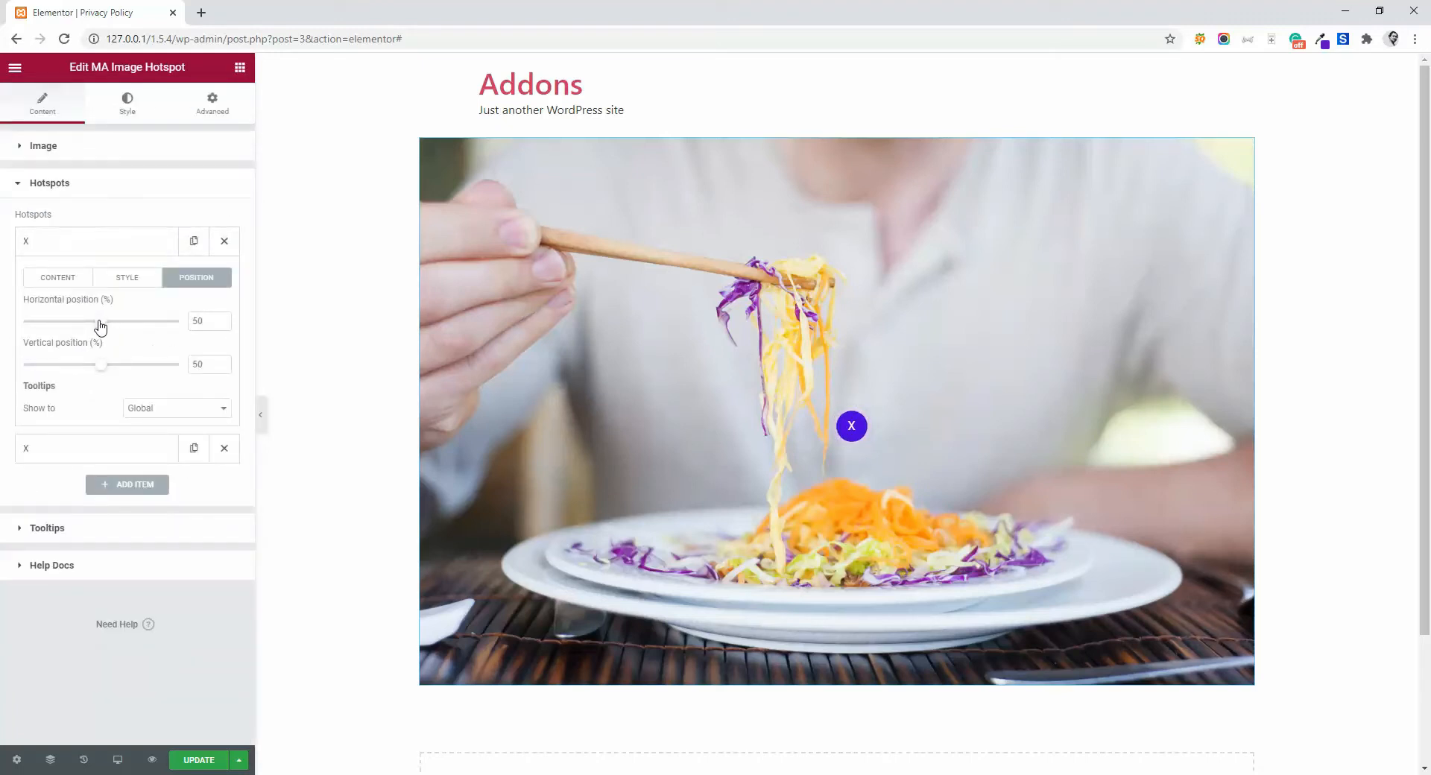
pyautogui.moveTo(100, 326)
pyautogui.mouseDown()
pyautogui.moveTo(87, 321)
pyautogui.moveTo(111, 368)
pyautogui.moveTo(60, 361)
pyautogui.moveTo(97, 323)
pyautogui.mouseUp()
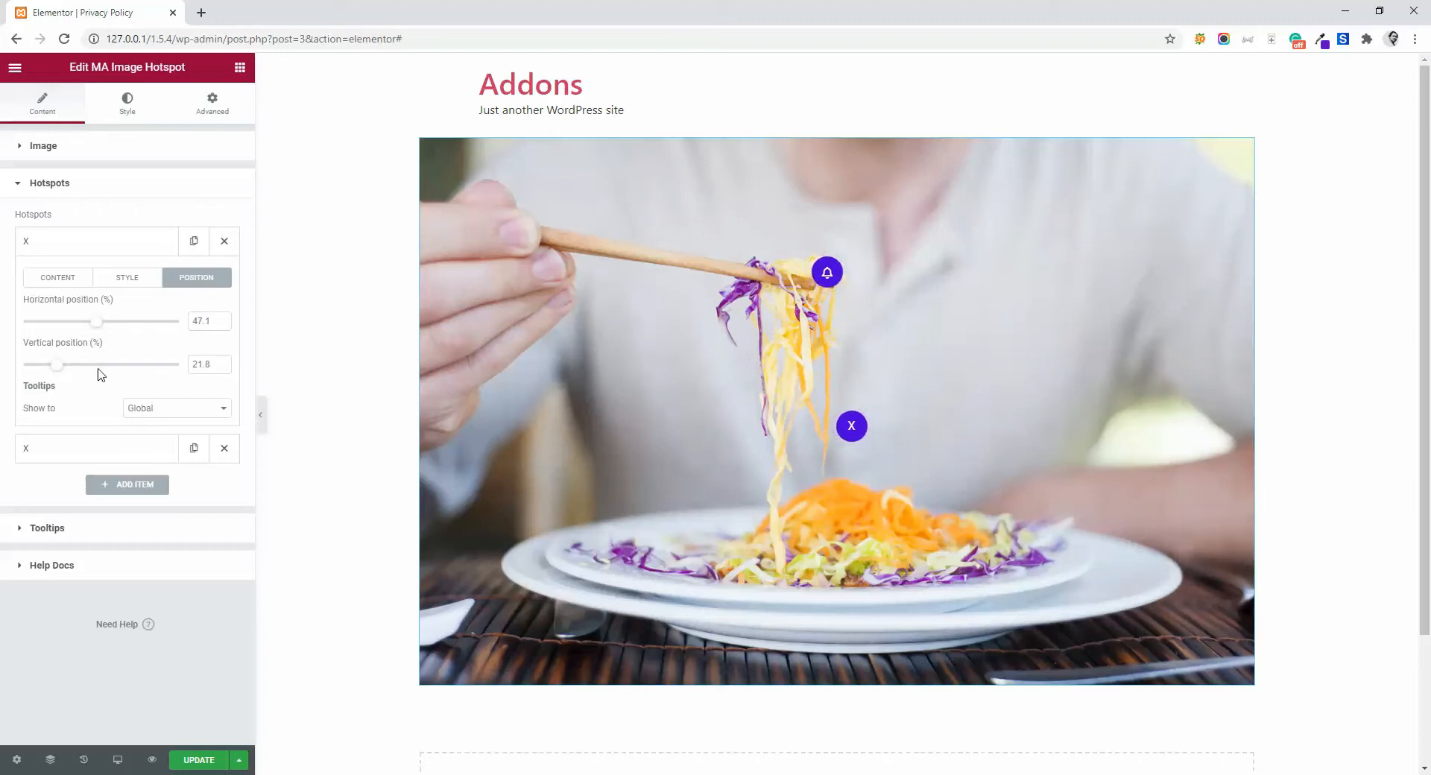
# - Set the bell hotspot's default color to white (#FFFFFF) and its default background color to black
pyautogui.click(128, 278)
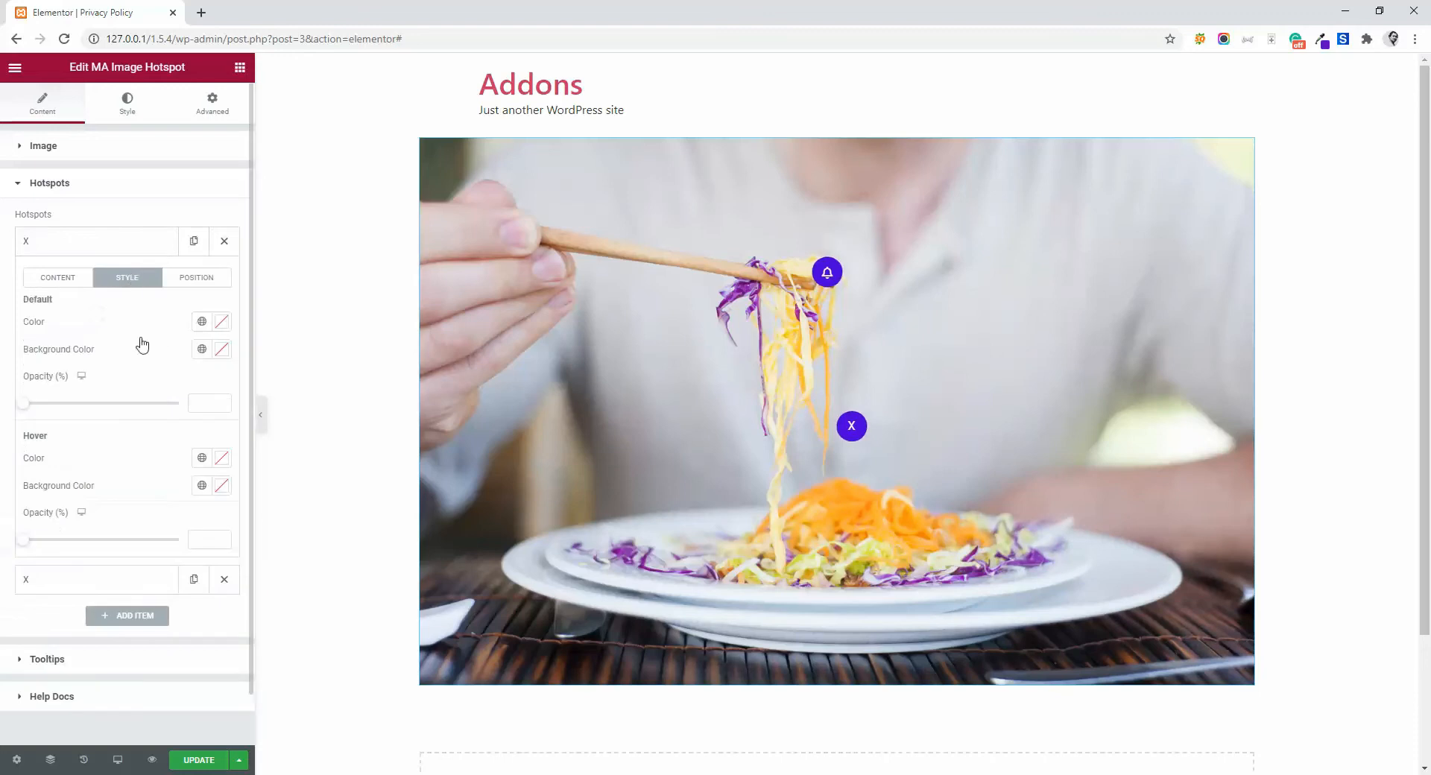
pyautogui.click(219, 322)
pyautogui.click(147, 410)
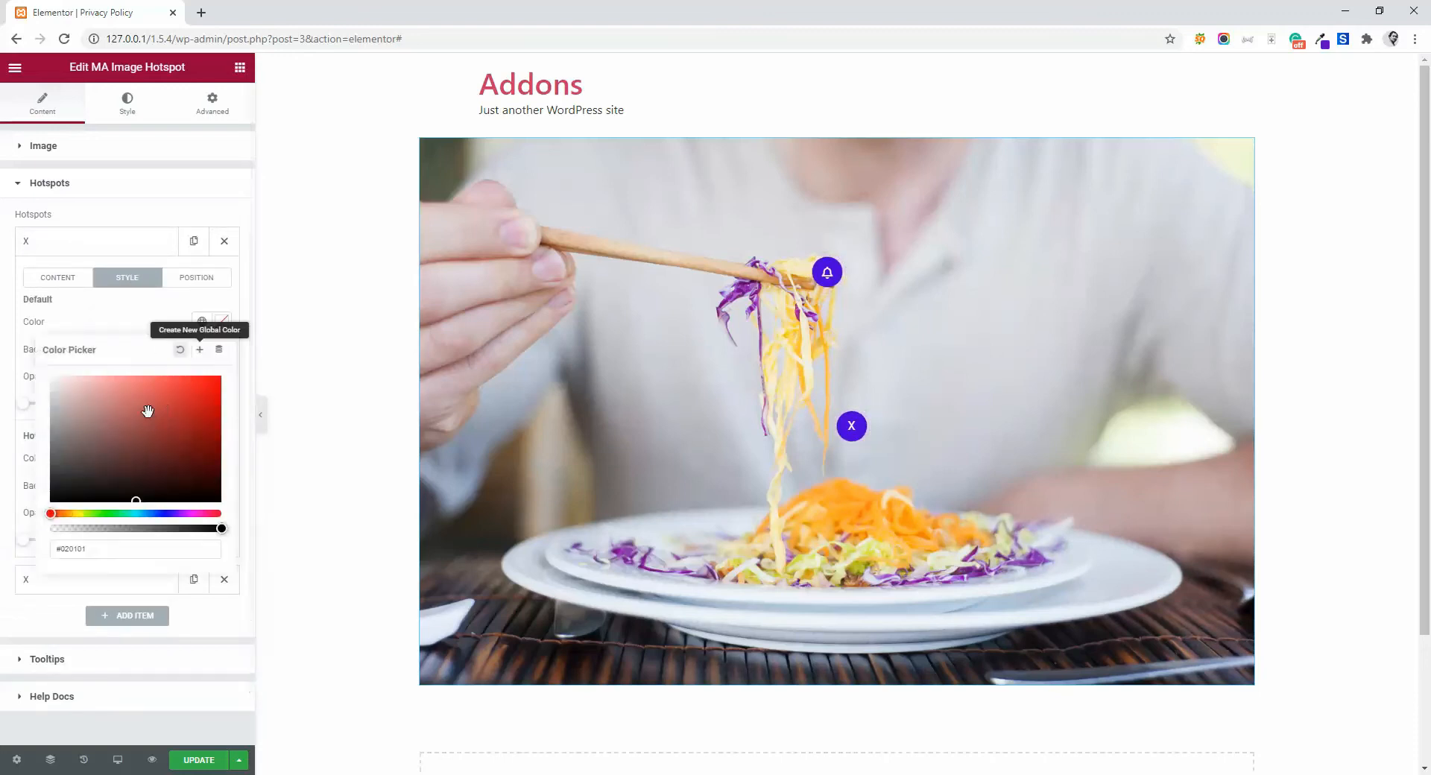
pyautogui.write('#E9E9E9')
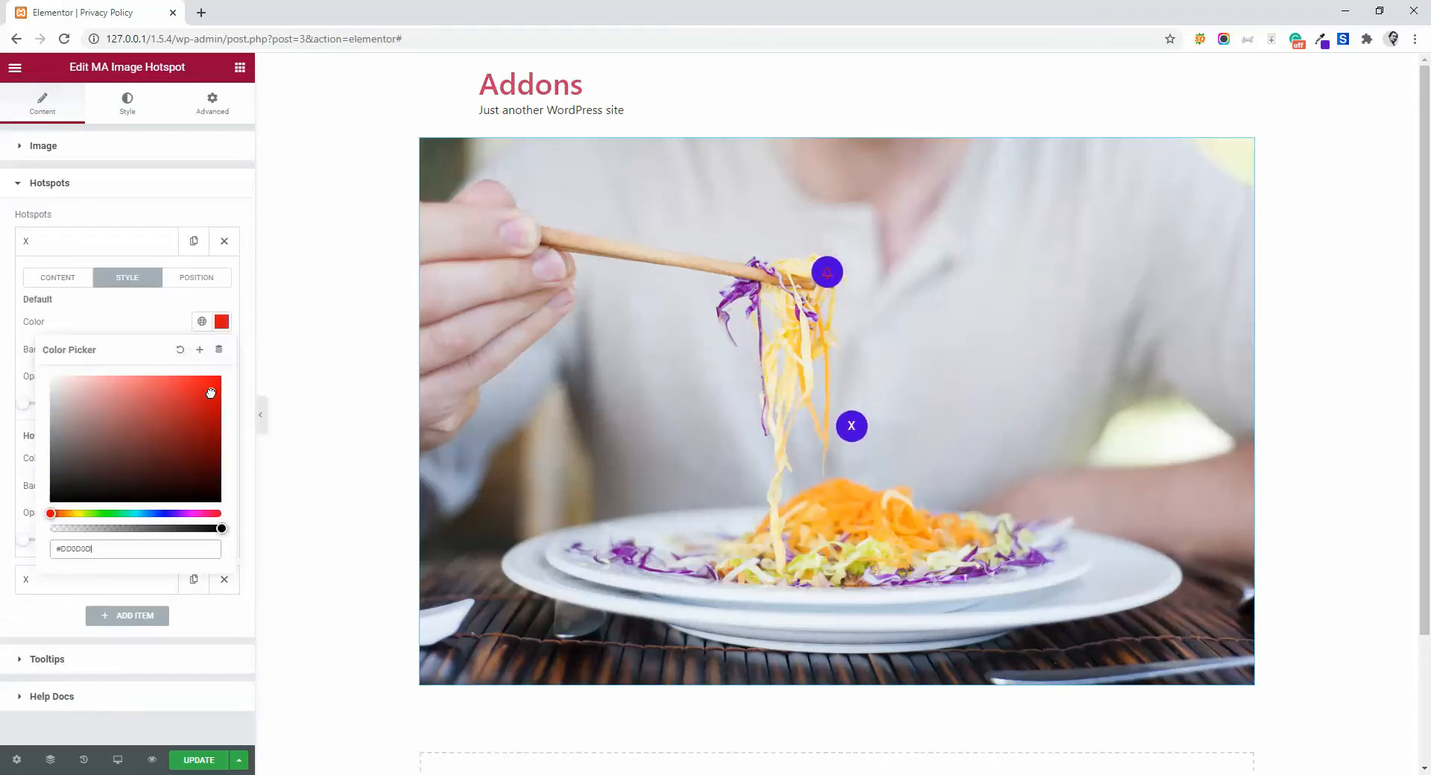
pyautogui.moveTo(27, 377); pyautogui.dragTo(24, 366)
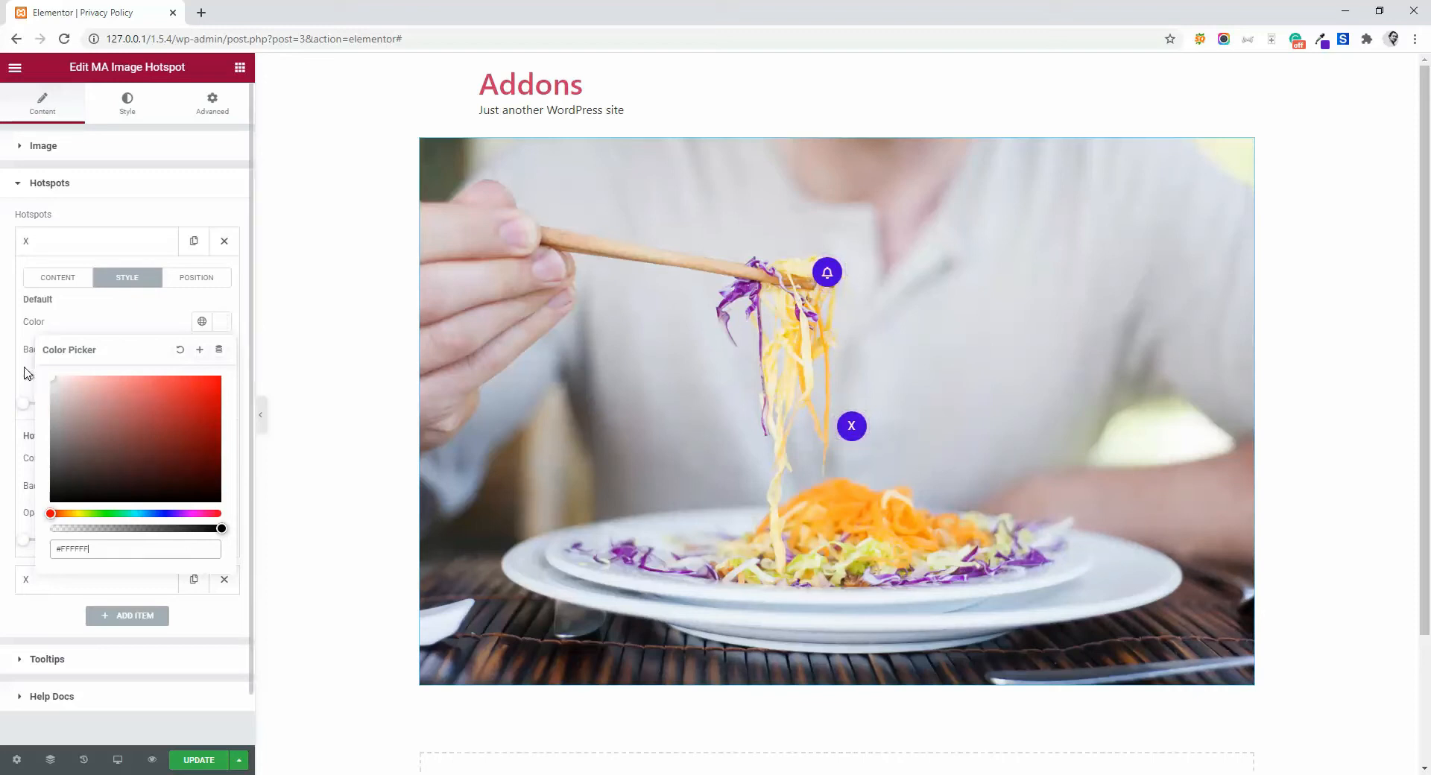
pyautogui.click(118, 305)
pyautogui.click(221, 349)
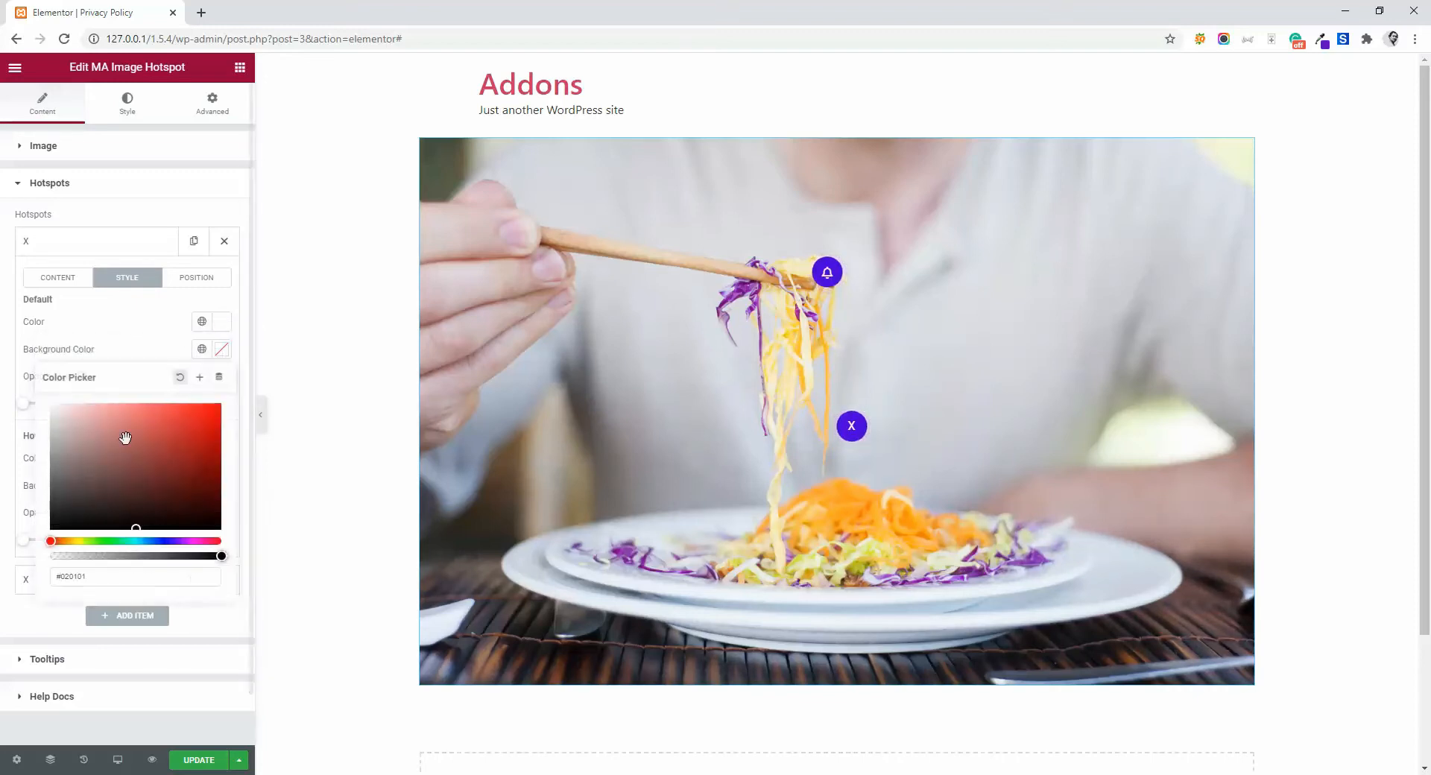
pyautogui.click(219, 527)
pyautogui.click(144, 343)
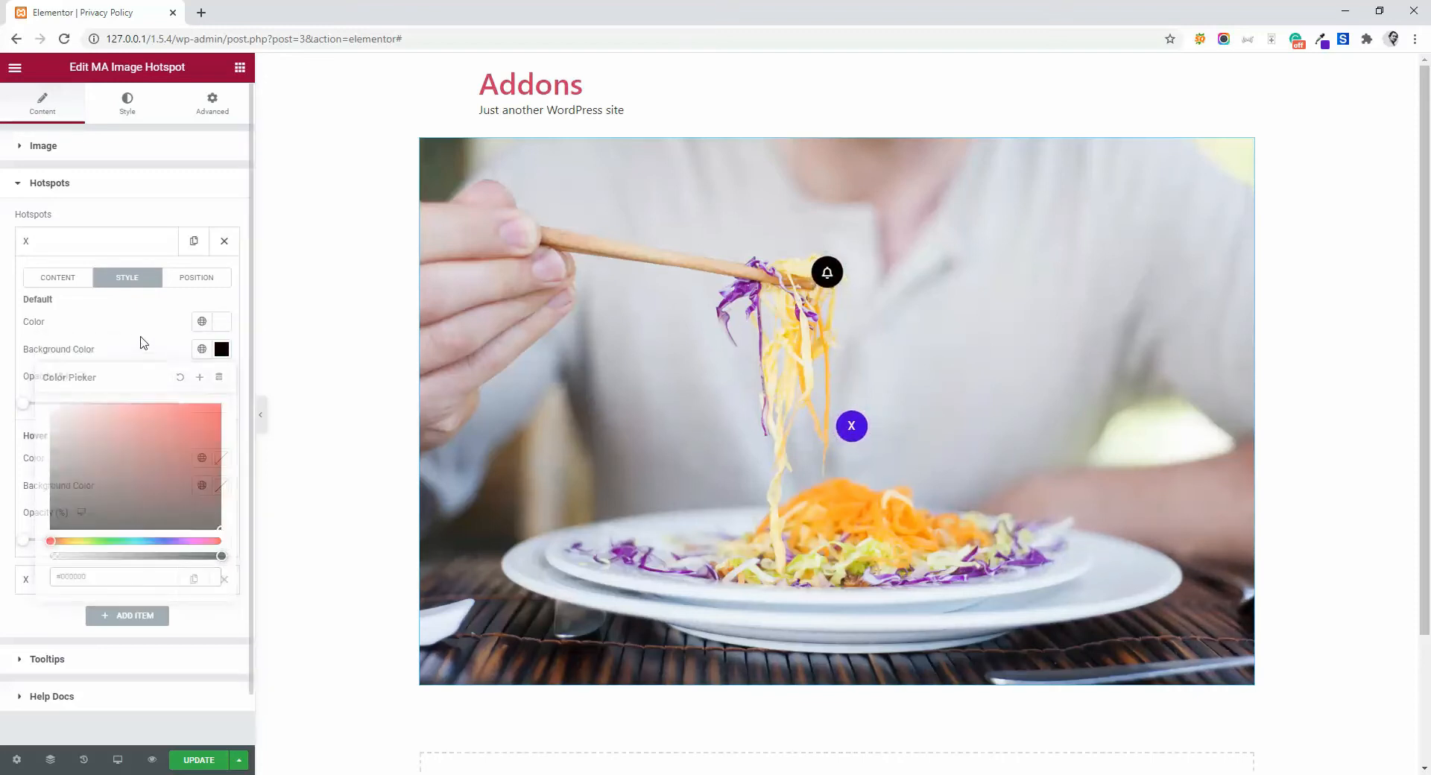
# - Set the bell hotspot's hover color to black and its hover background color to light pink, about #FBC2C2
pyautogui.click(223, 460)
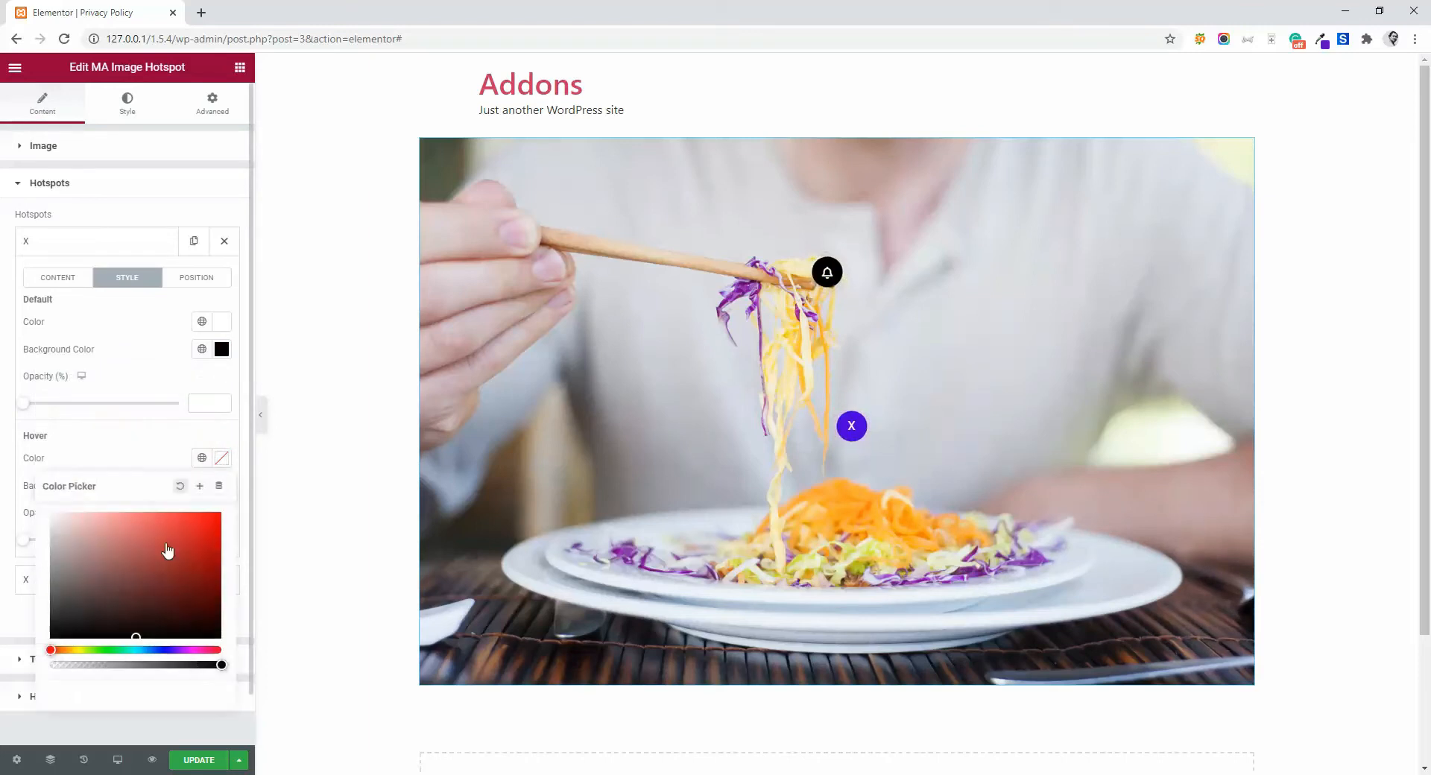
pyautogui.moveTo(108, 578)
pyautogui.mouseDown()
pyautogui.moveTo(147, 629)
pyautogui.moveTo(220, 639)
pyautogui.mouseUp()
pyautogui.click(144, 446)
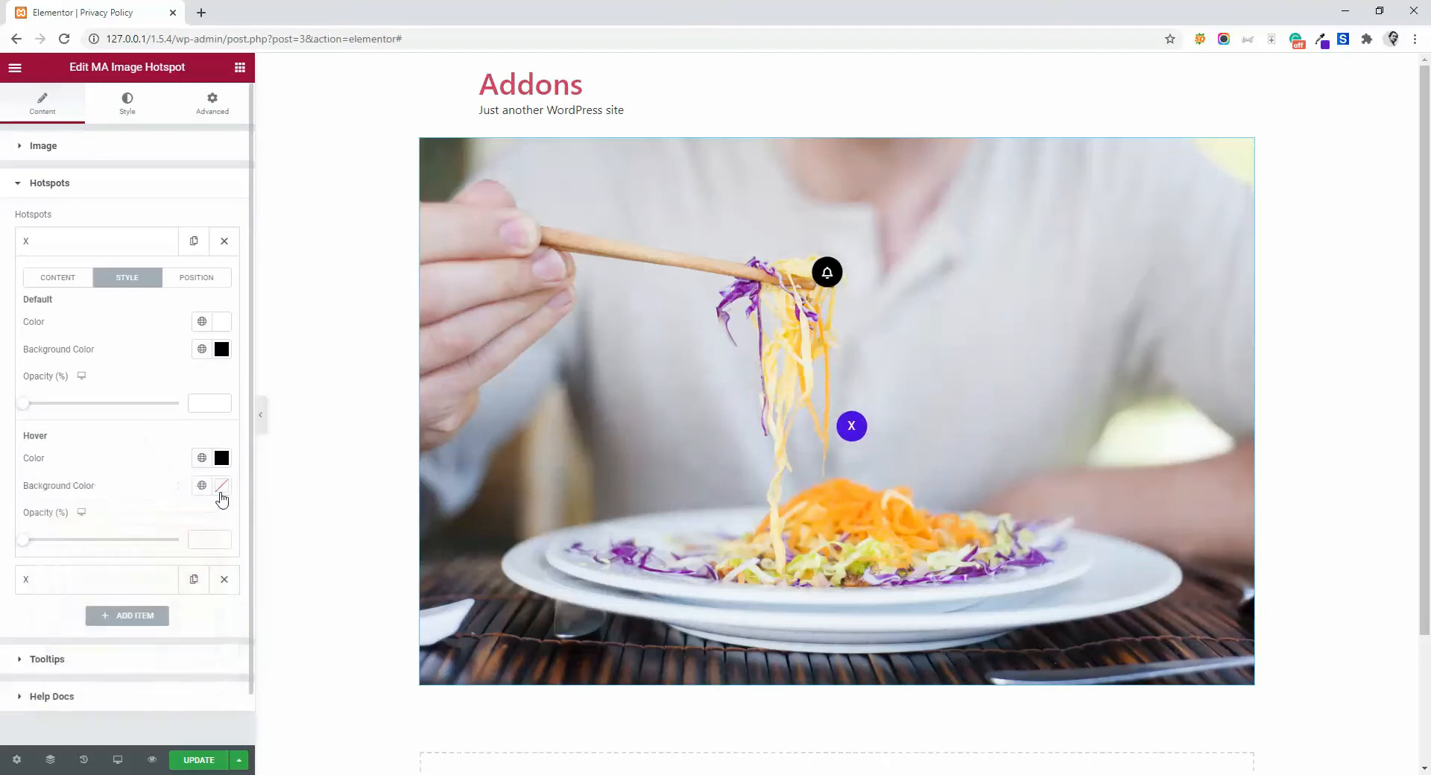
pyautogui.click(222, 487)
pyautogui.click(89, 544)
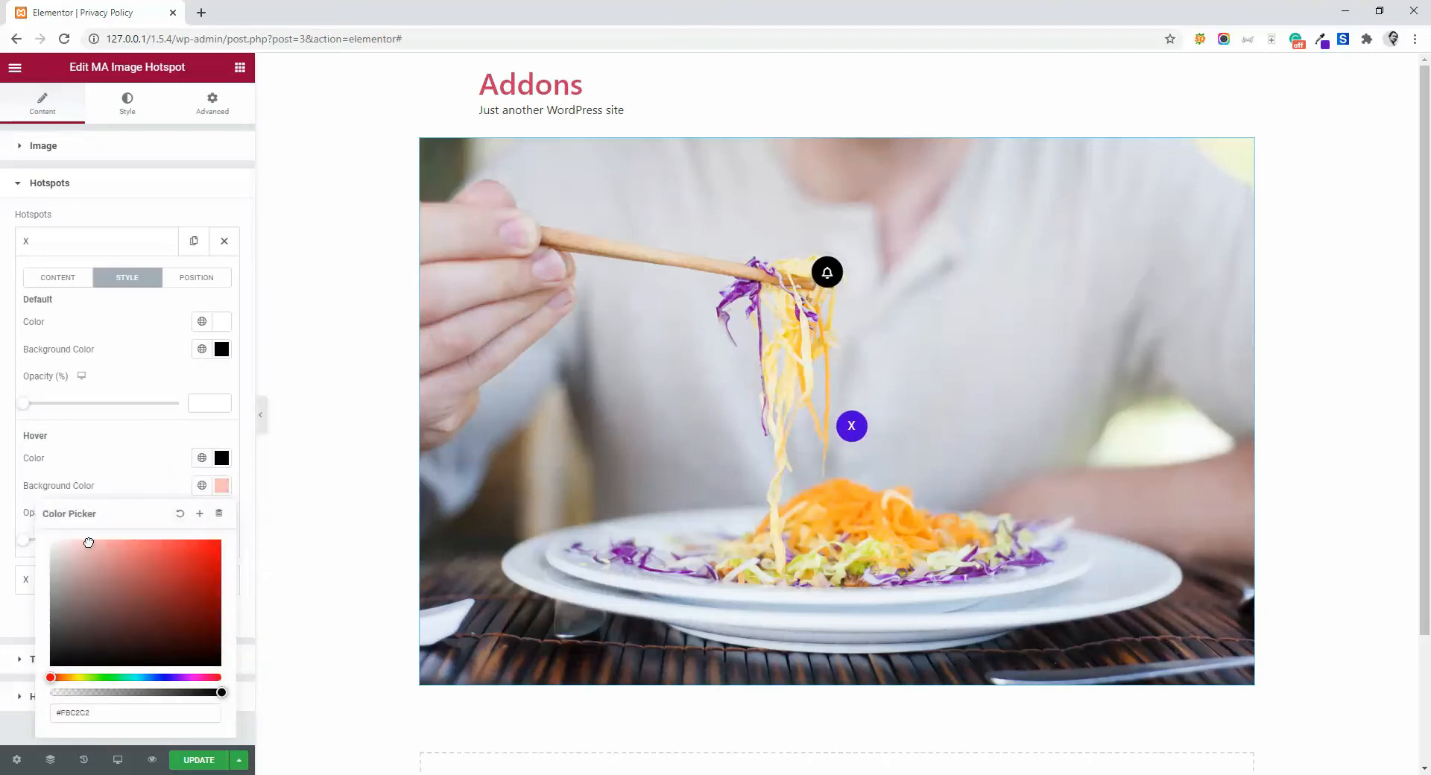
pyautogui.click(97, 473)
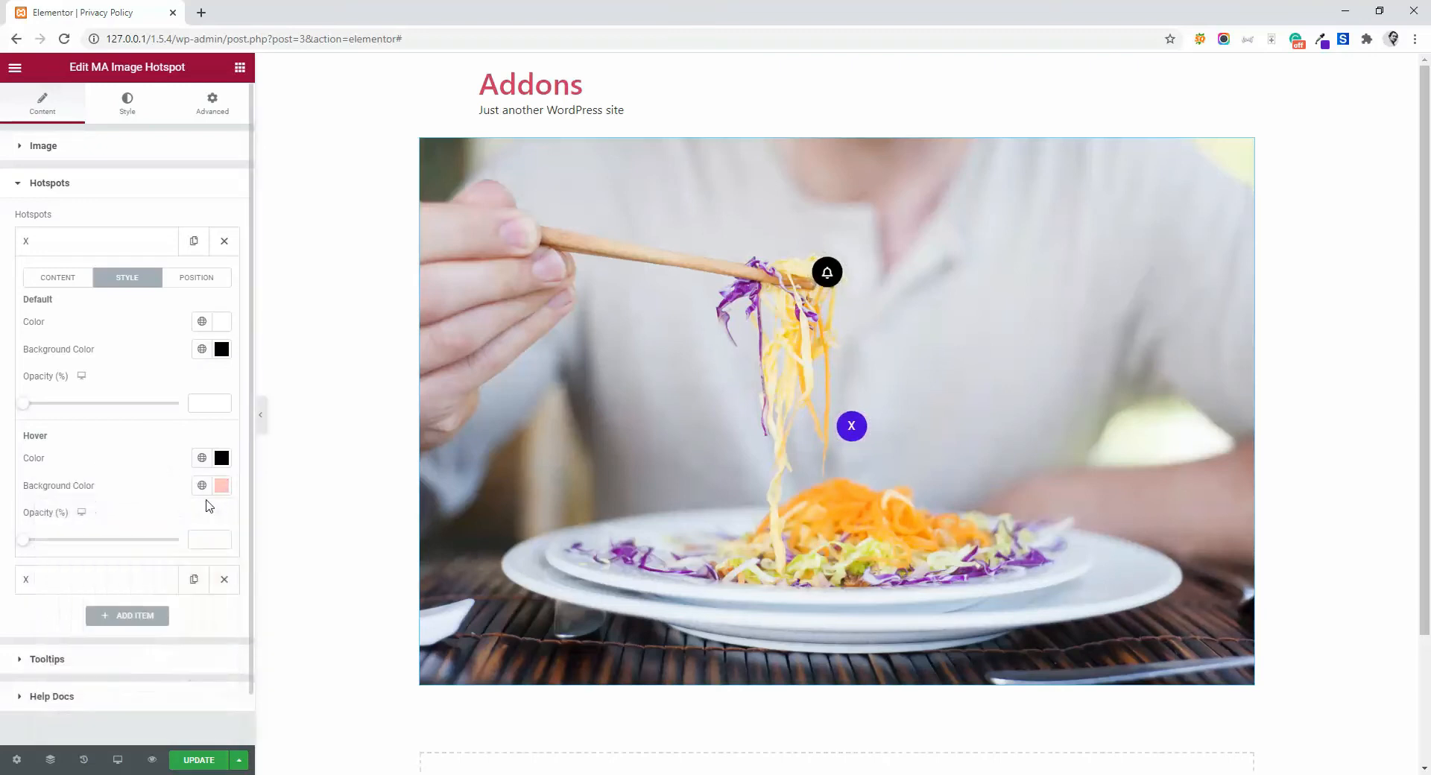
# - Delete the second hotspot and add a new hotspot item in its place
pyautogui.moveTo(827, 278)
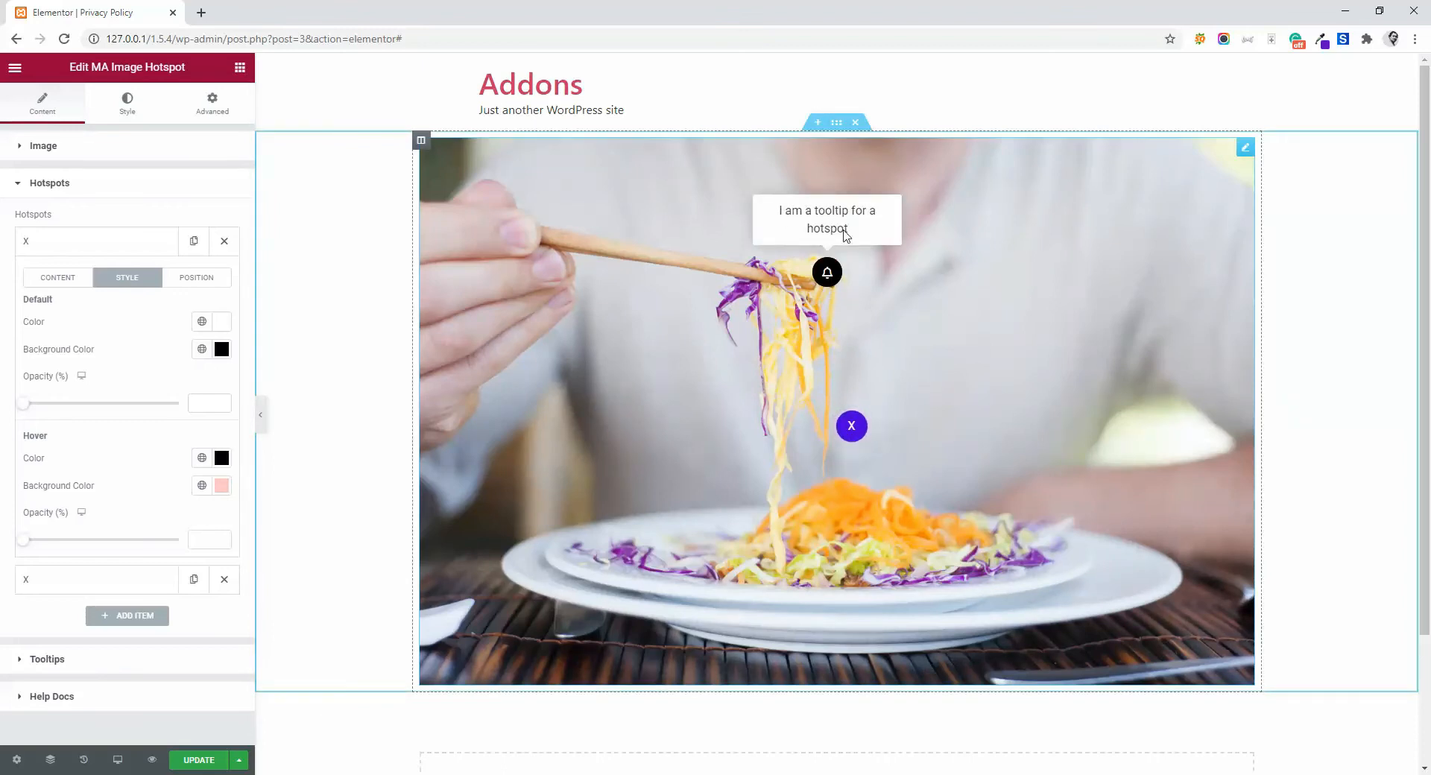
pyautogui.click(76, 593)
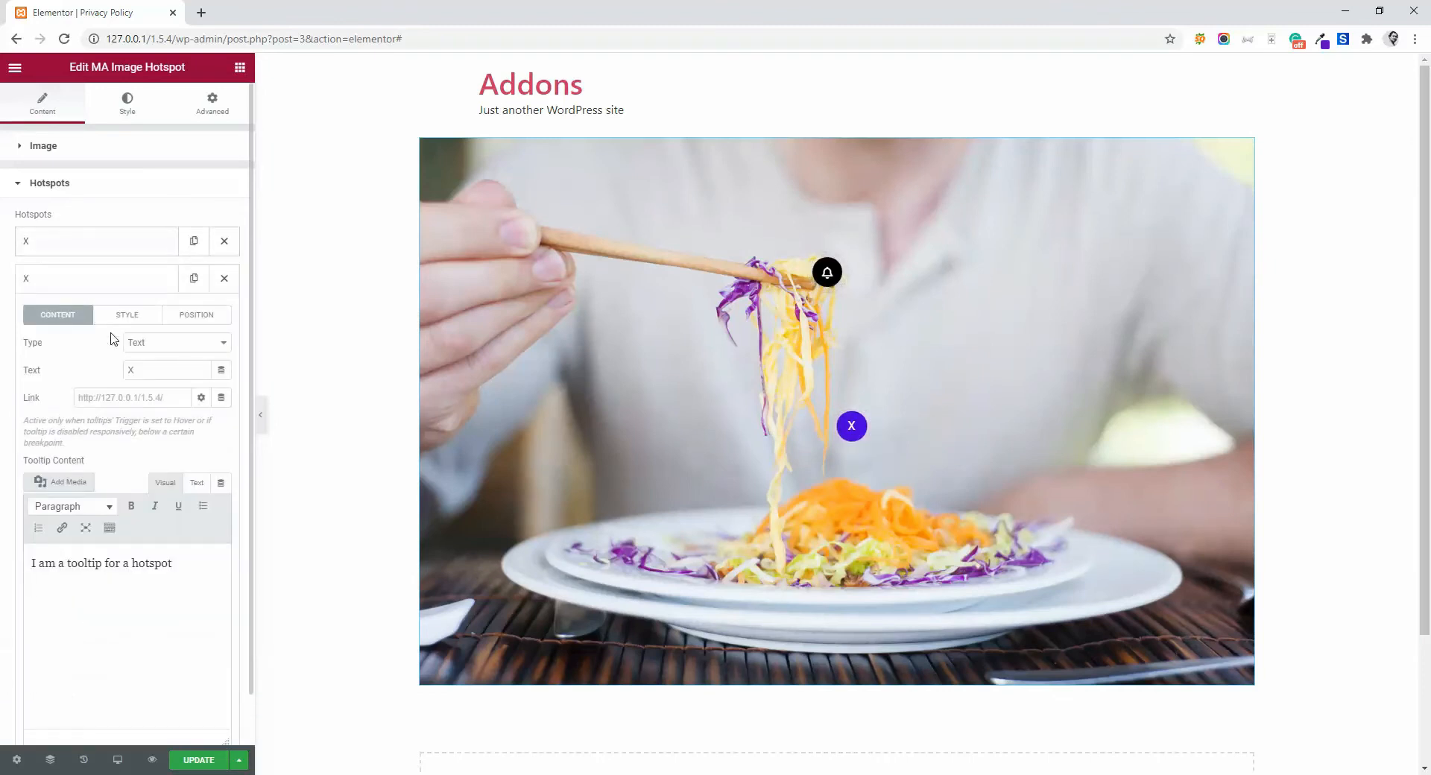
pyautogui.scroll(-1, 141, 357)
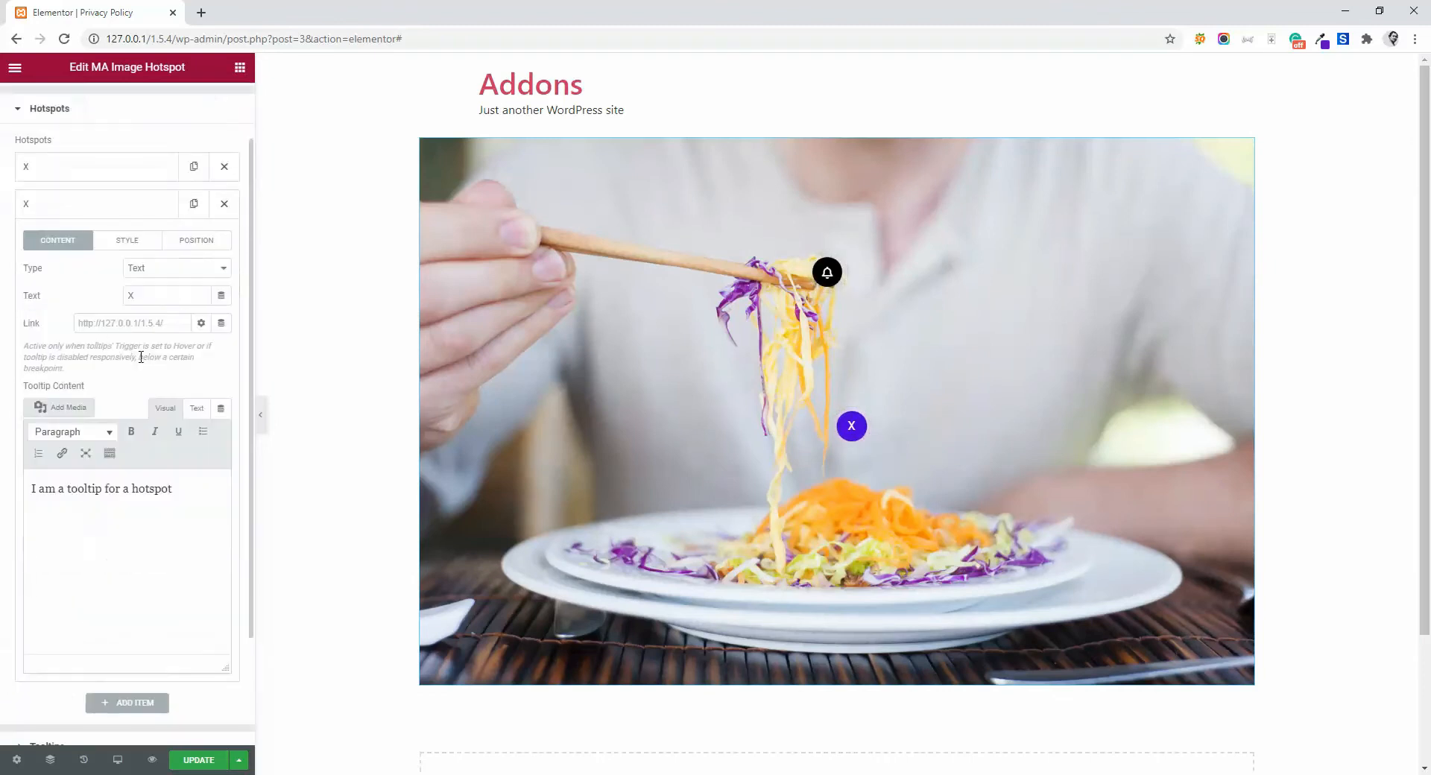
pyautogui.scroll(1, 178, 284)
pyautogui.click(225, 279)
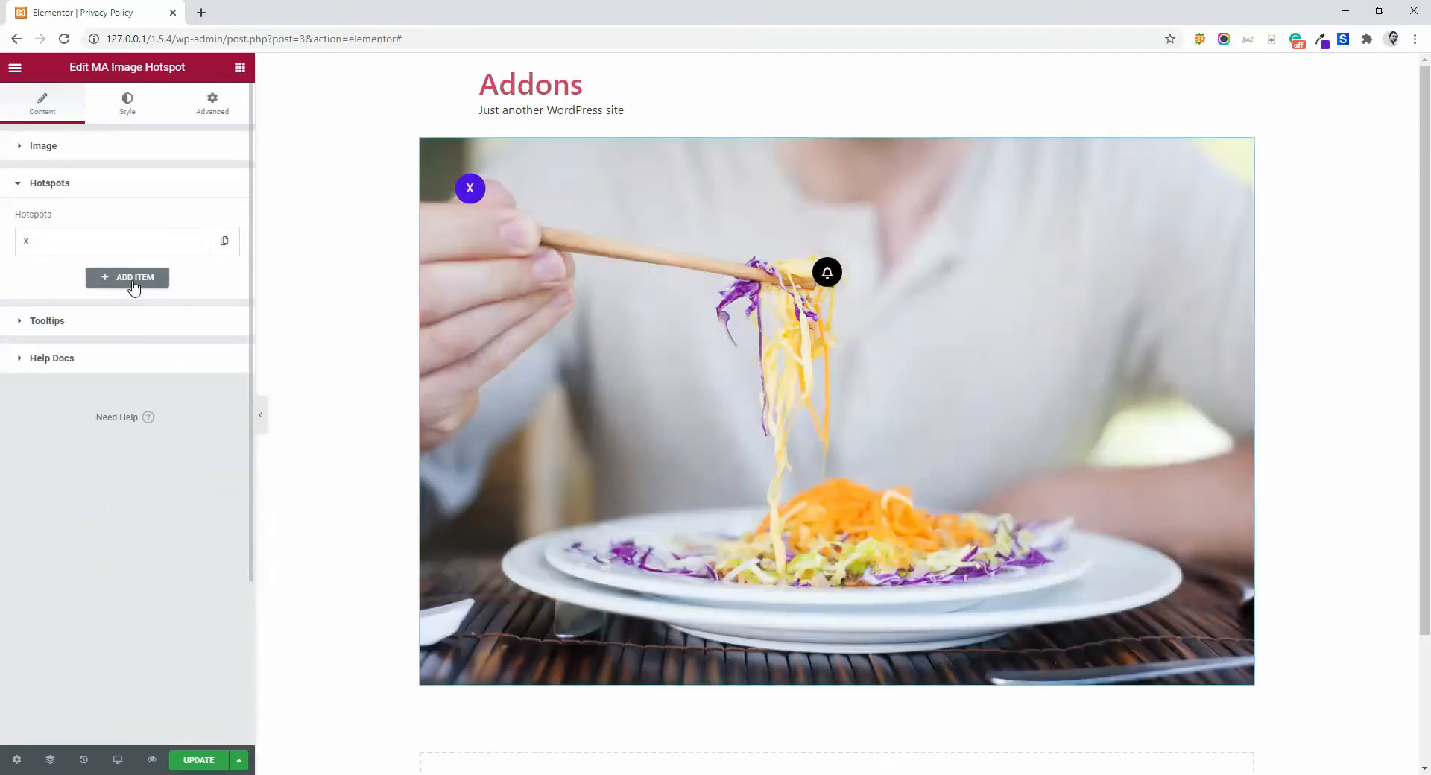
pyautogui.click(134, 285)
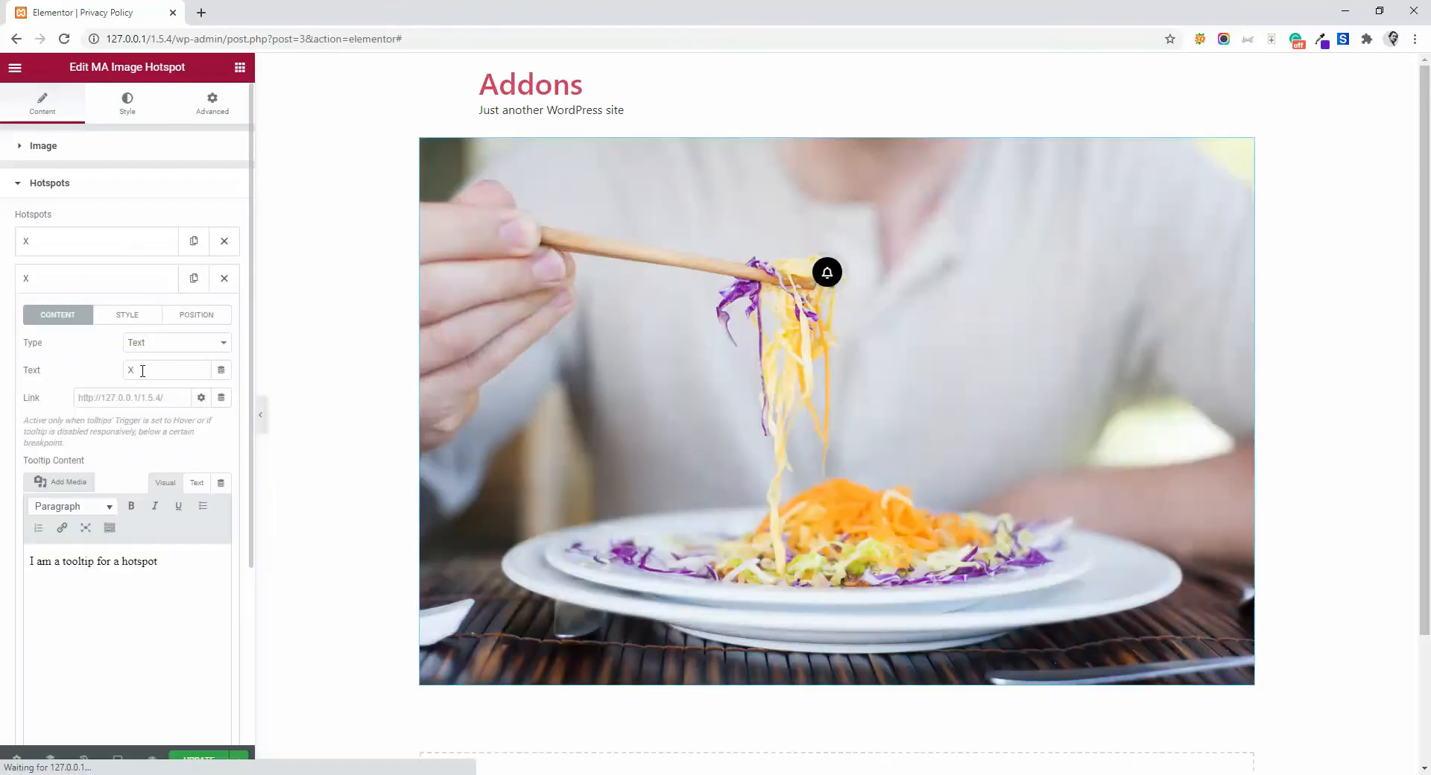
# - Set the new hotspot's text to "Plate" and fill its tooltip content with "I am a tooltip for a hotspot." repeated three times
pyautogui.moveTo(142, 375); pyautogui.dragTo(110, 373)
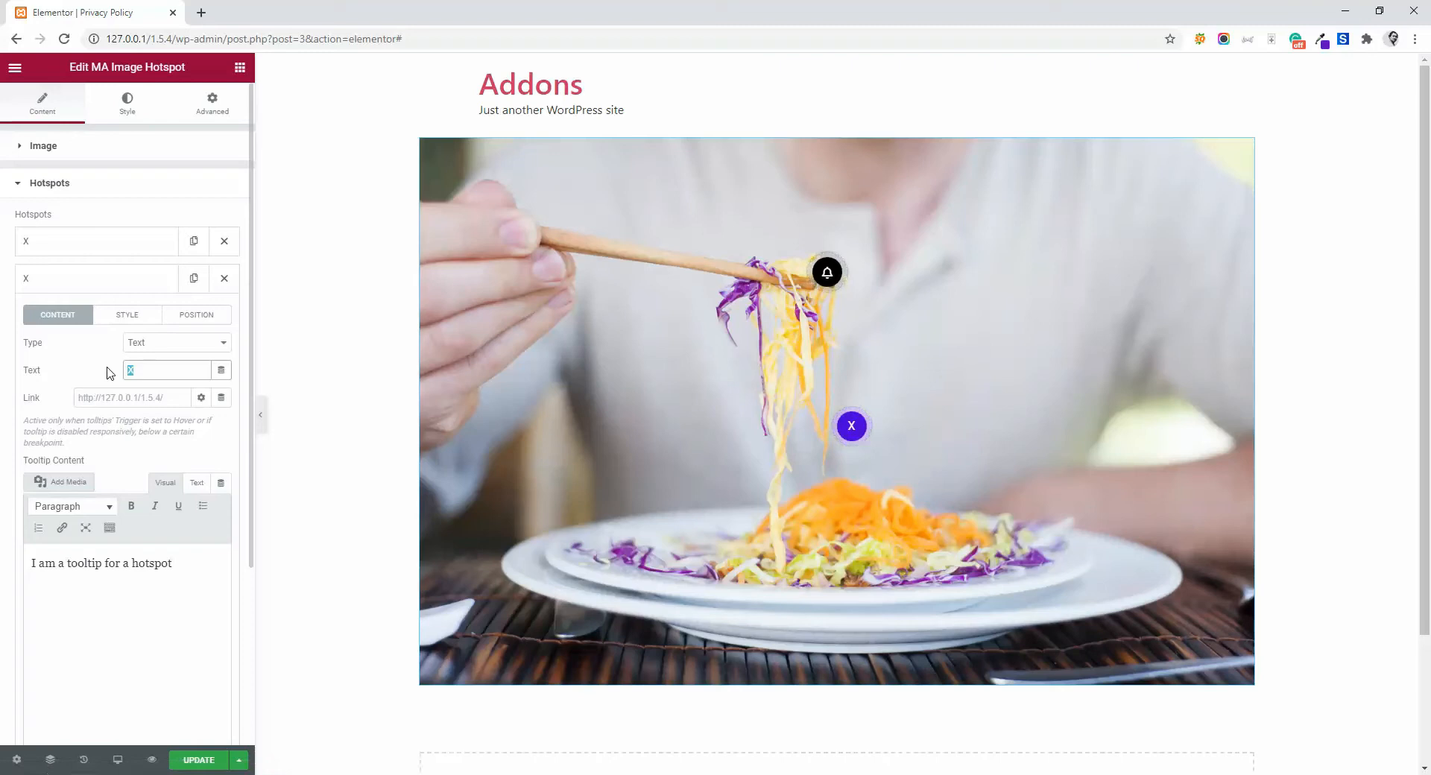
pyautogui.write('Plate')
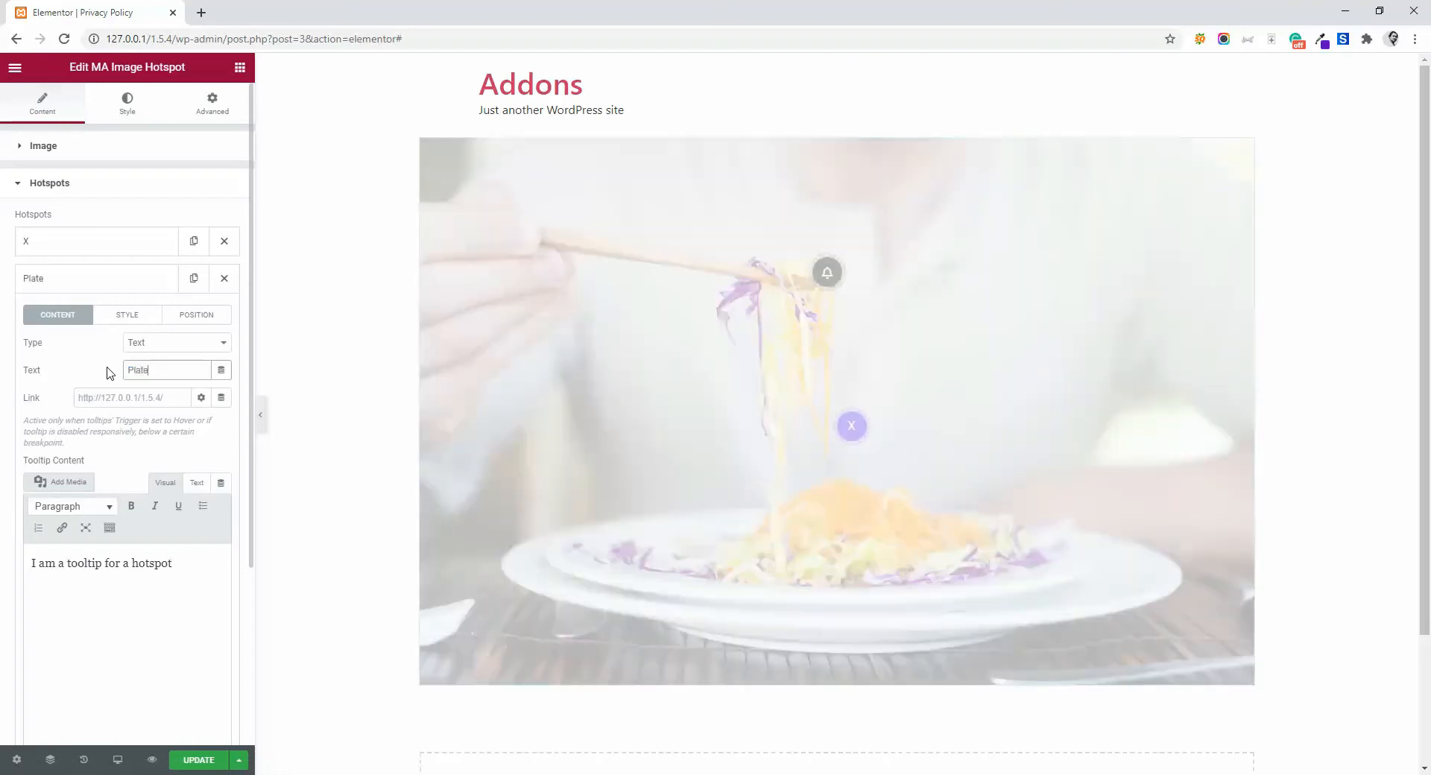
pyautogui.click(107, 580)
pyautogui.hotkey('ctrl', 'a')
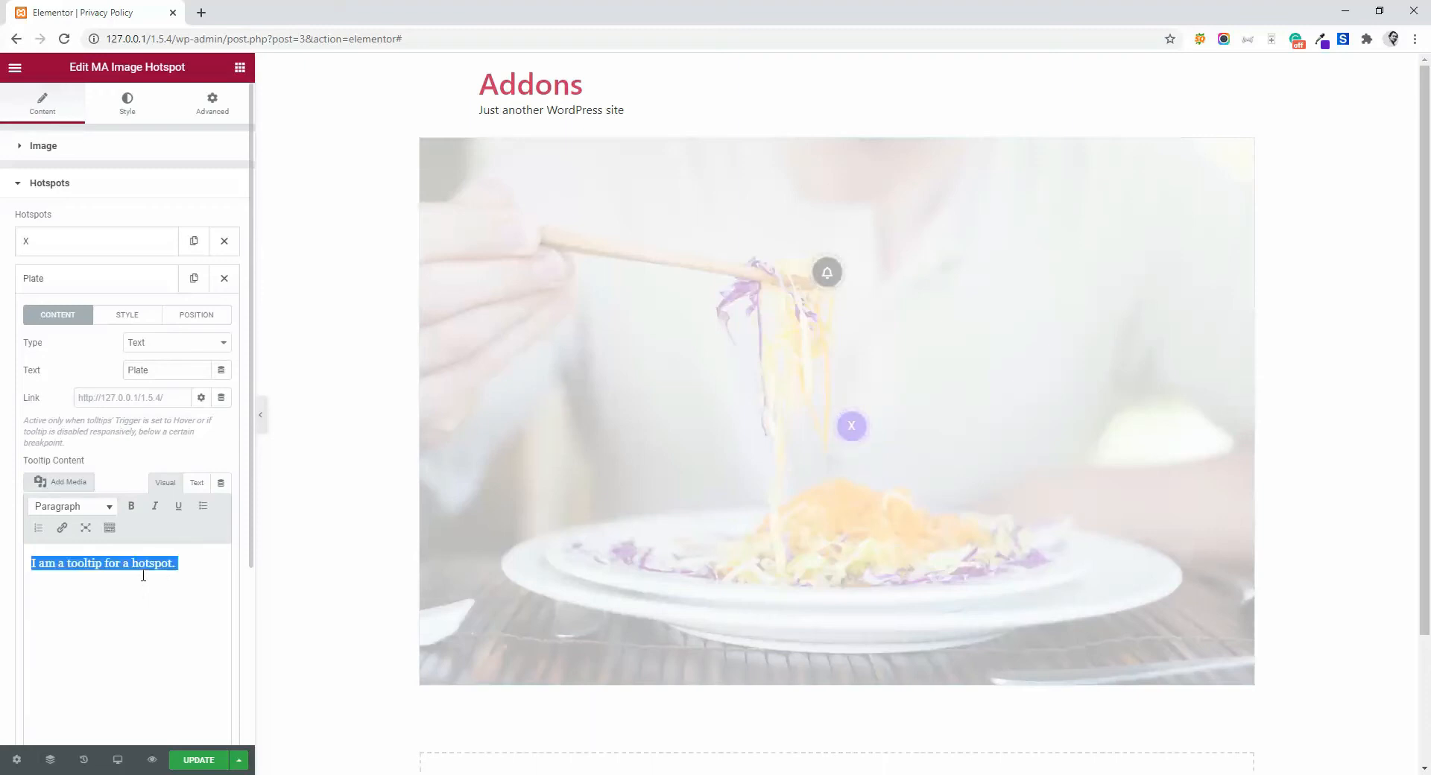
pyautogui.hotkey('ctrl', 'v')
pyautogui.hotkey('ctrl', 'v')
pyautogui.write('I am a tooltip for a hotspot.')
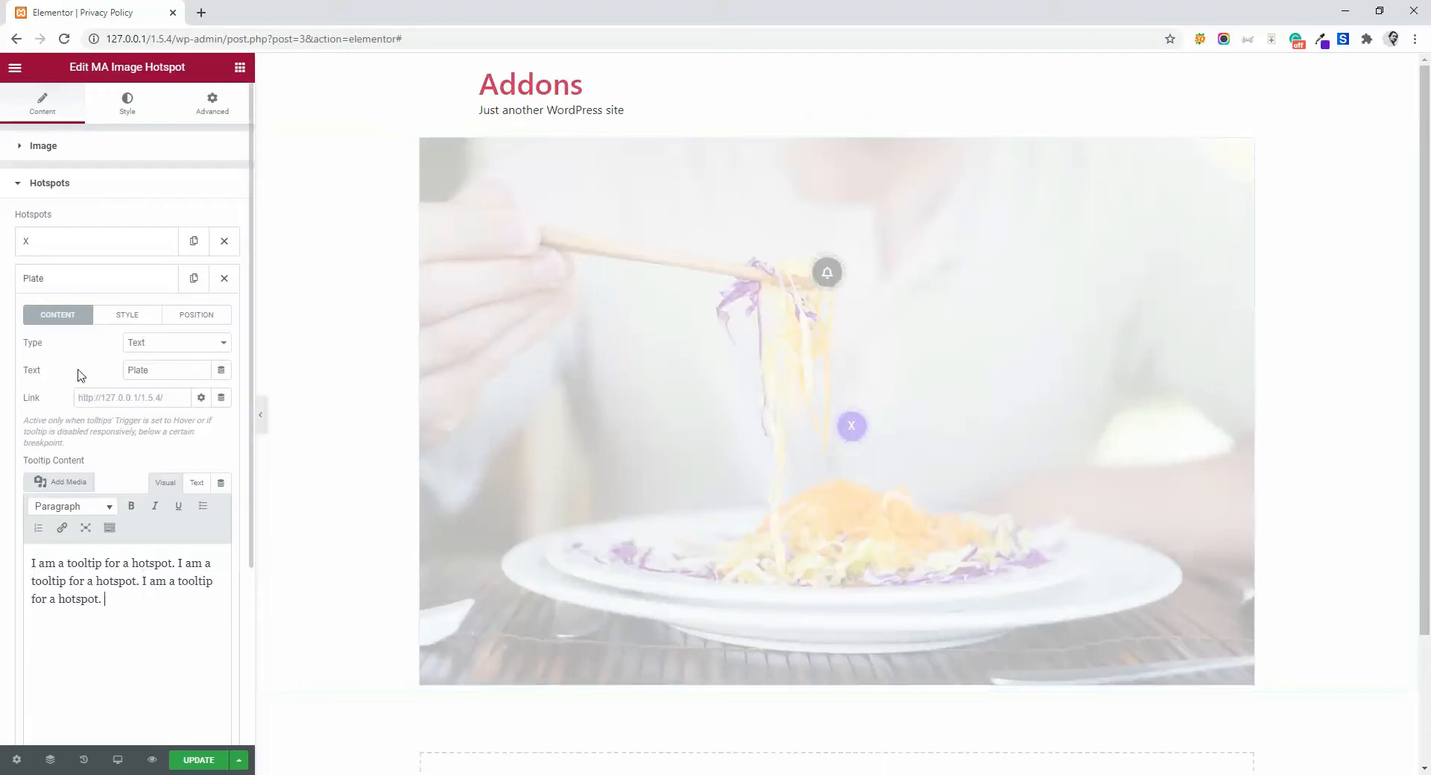
# - Position the Plate hotspot at 49% horizontally and 83.5% vertically on the image
pyautogui.click(196, 319)
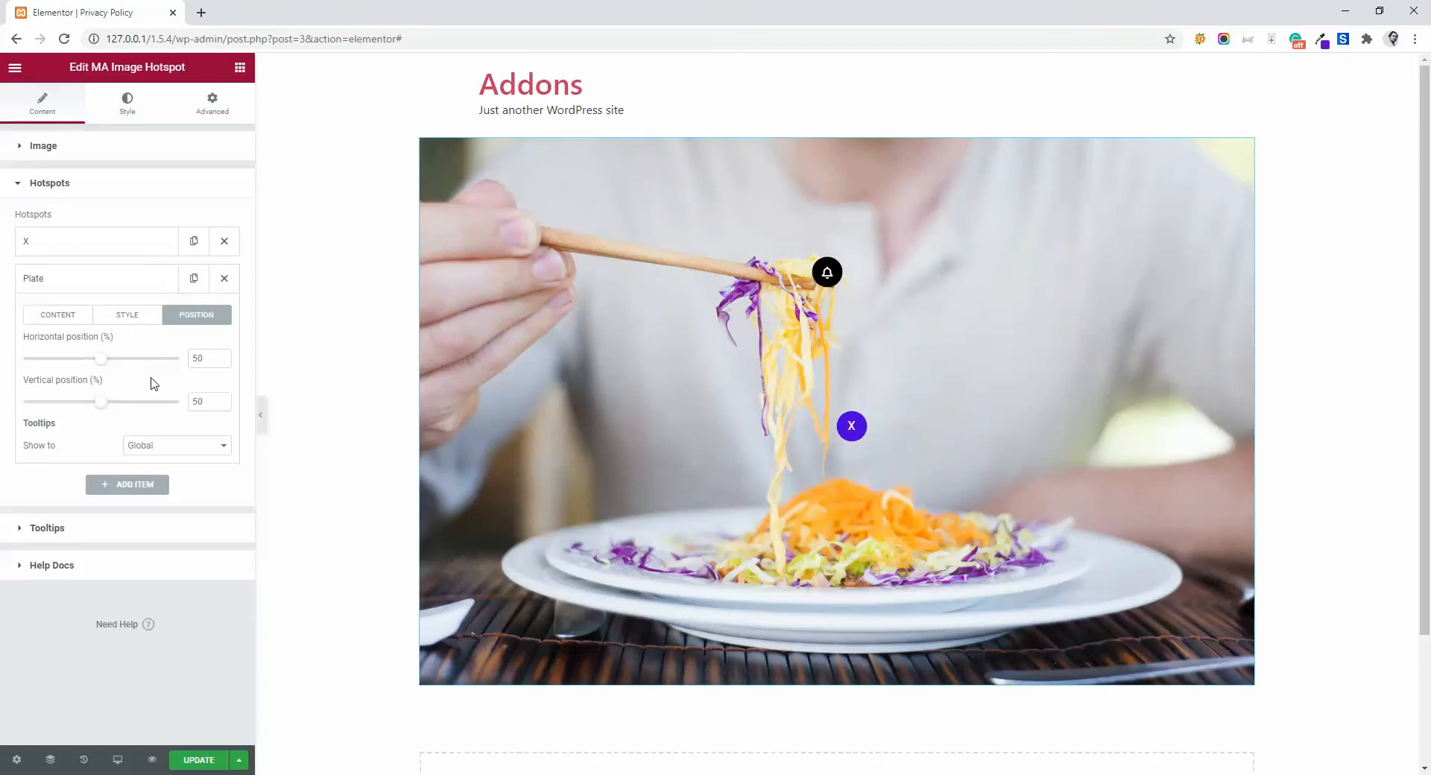
pyautogui.moveTo(102, 359); pyautogui.dragTo(157, 428)
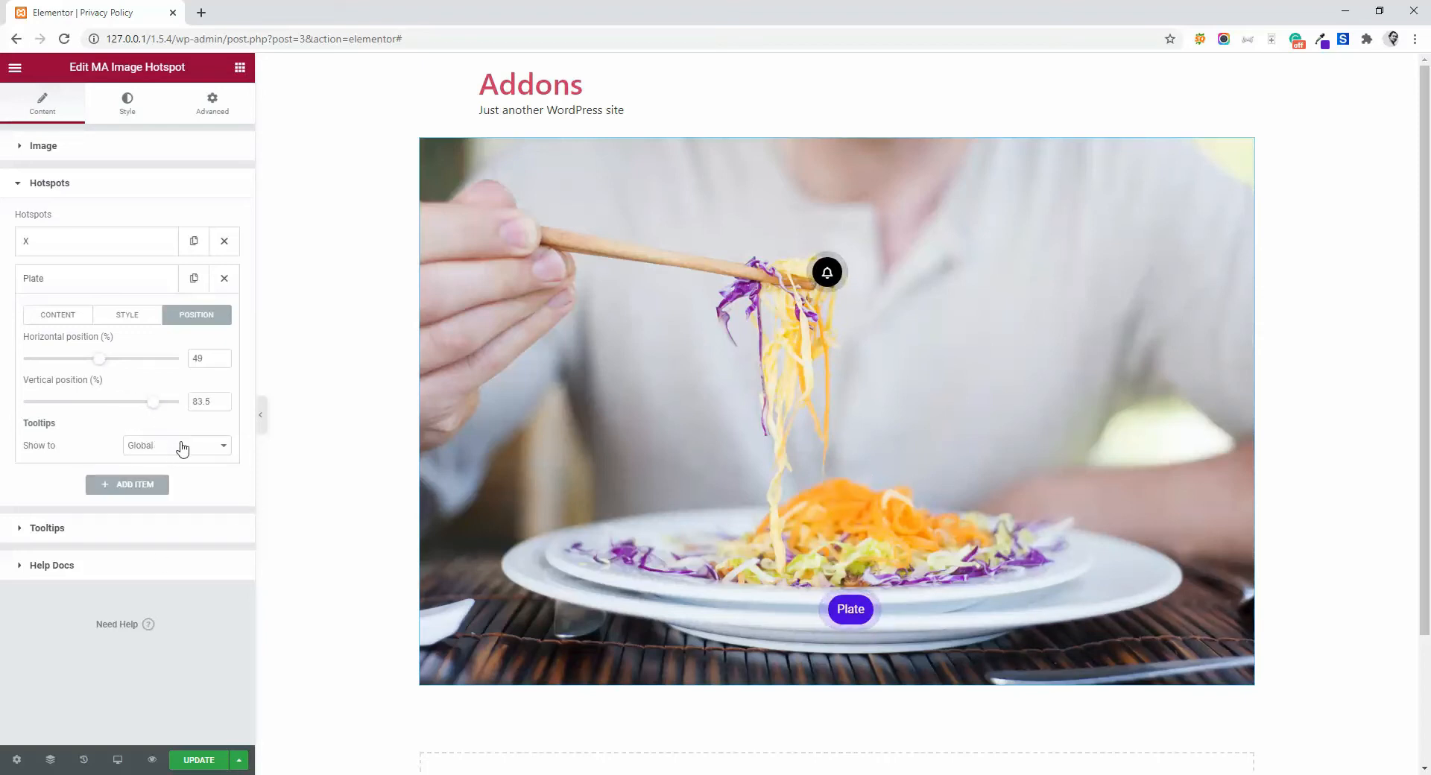
# - Set the Plate hotspot's tooltip to show at Top and preview it on the image
pyautogui.click(173, 448)
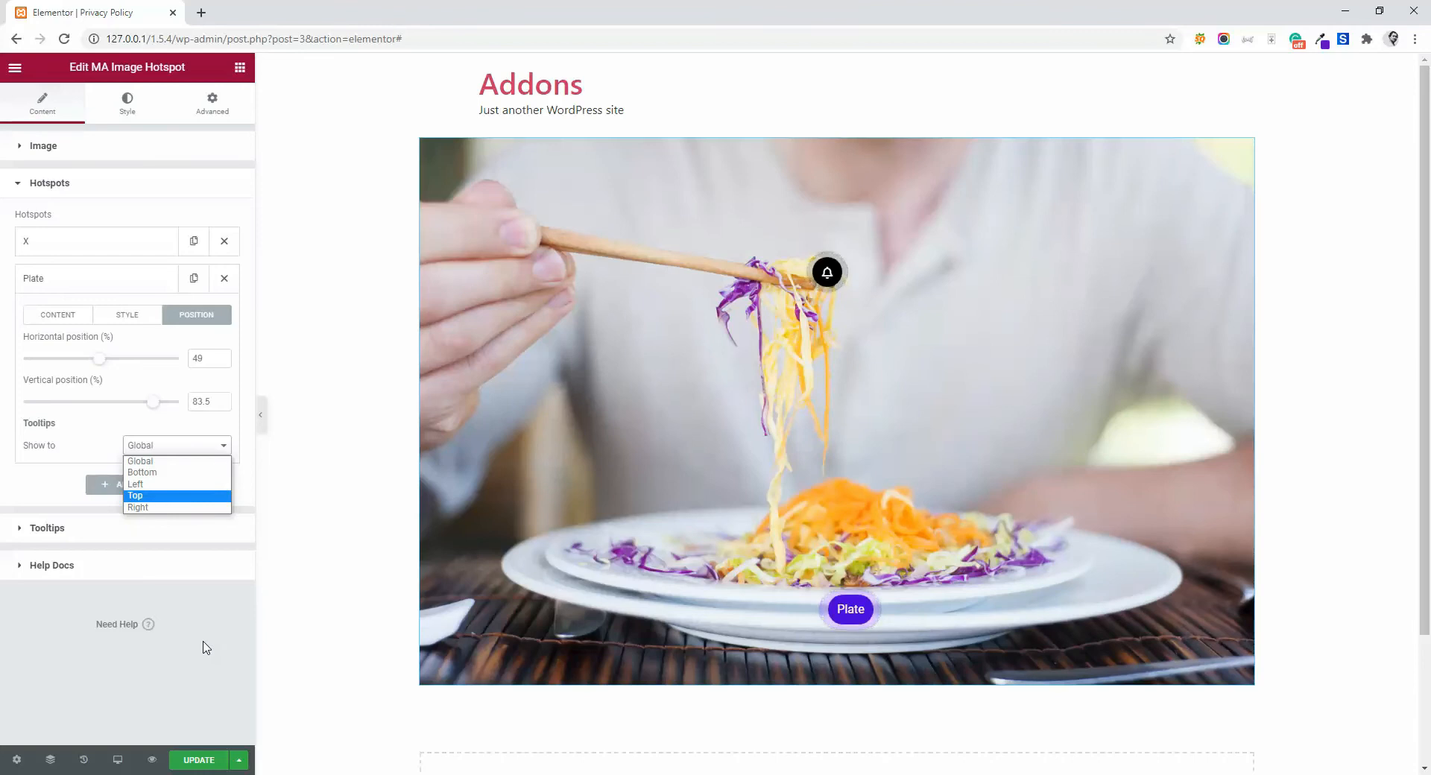
pyautogui.press('Return')
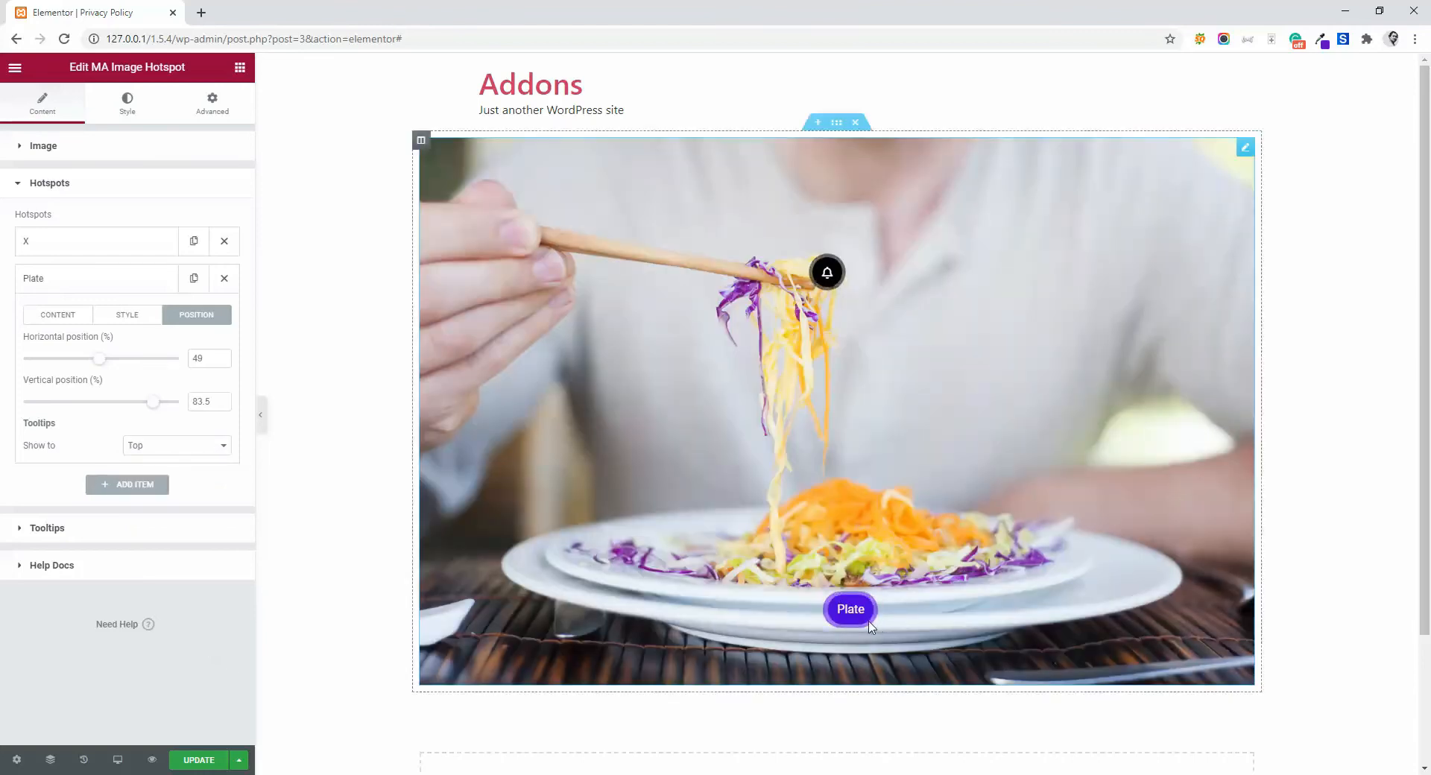
pyautogui.moveTo(853, 616)
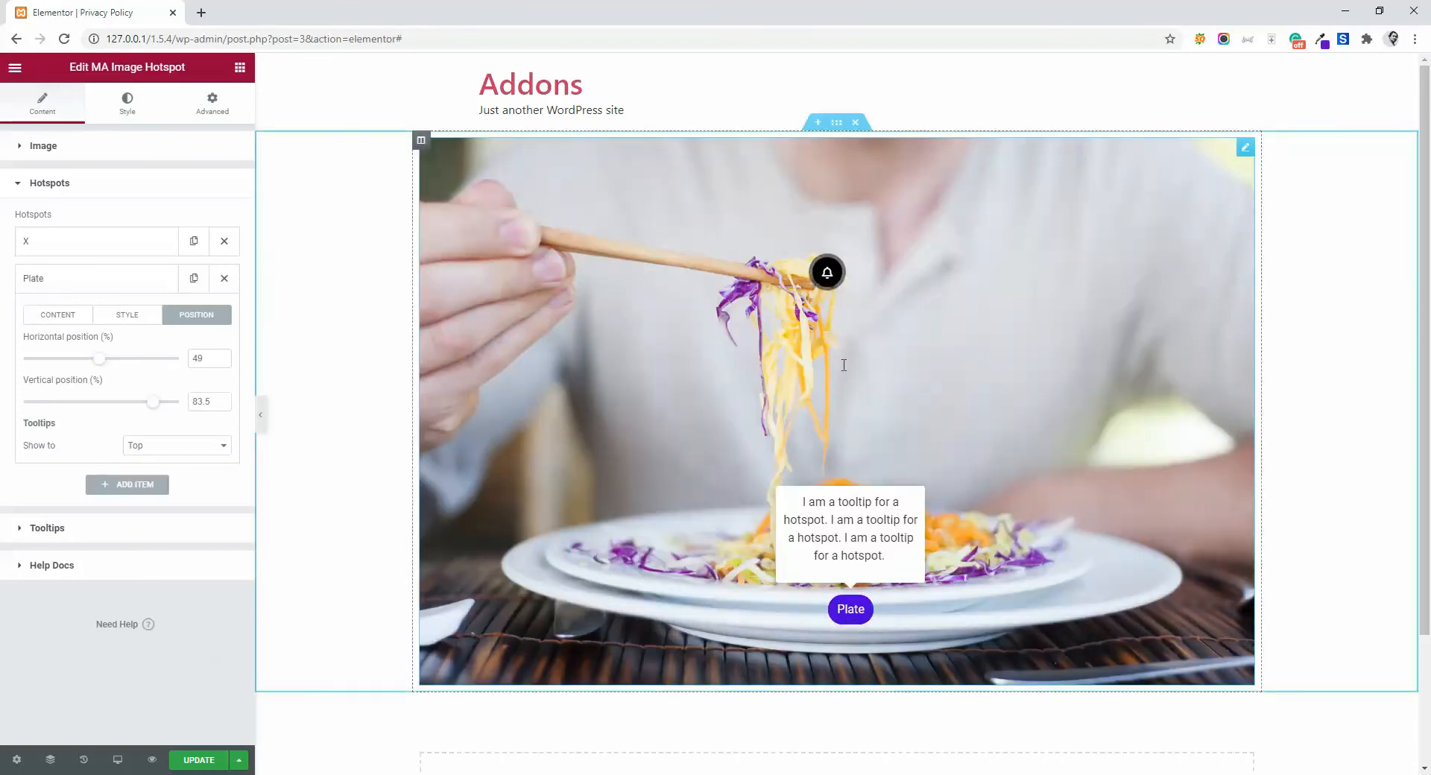
pyautogui.moveTo(830, 276)
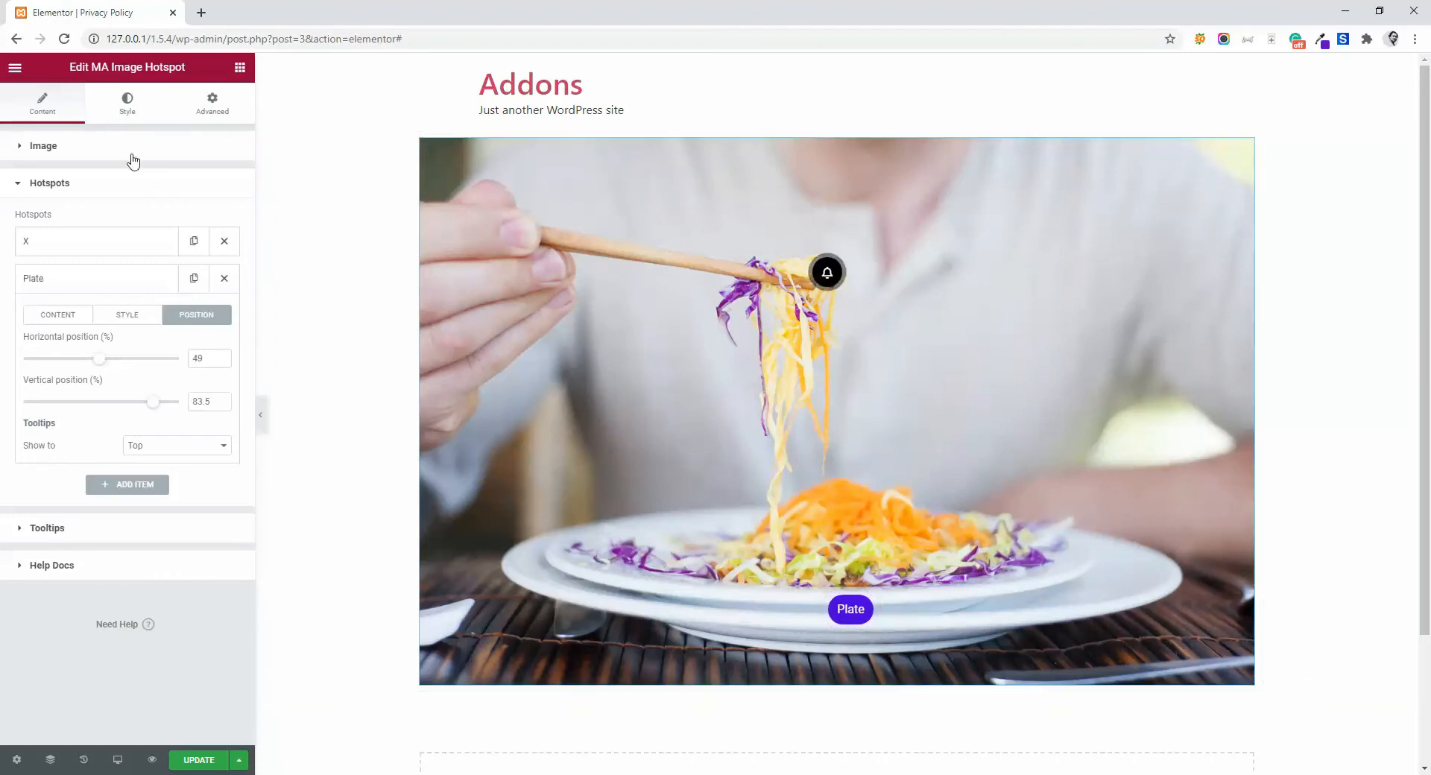
# - Set the Plate hotspot's tooltip to show at Right and preview it on the image
pyautogui.click(173, 451)
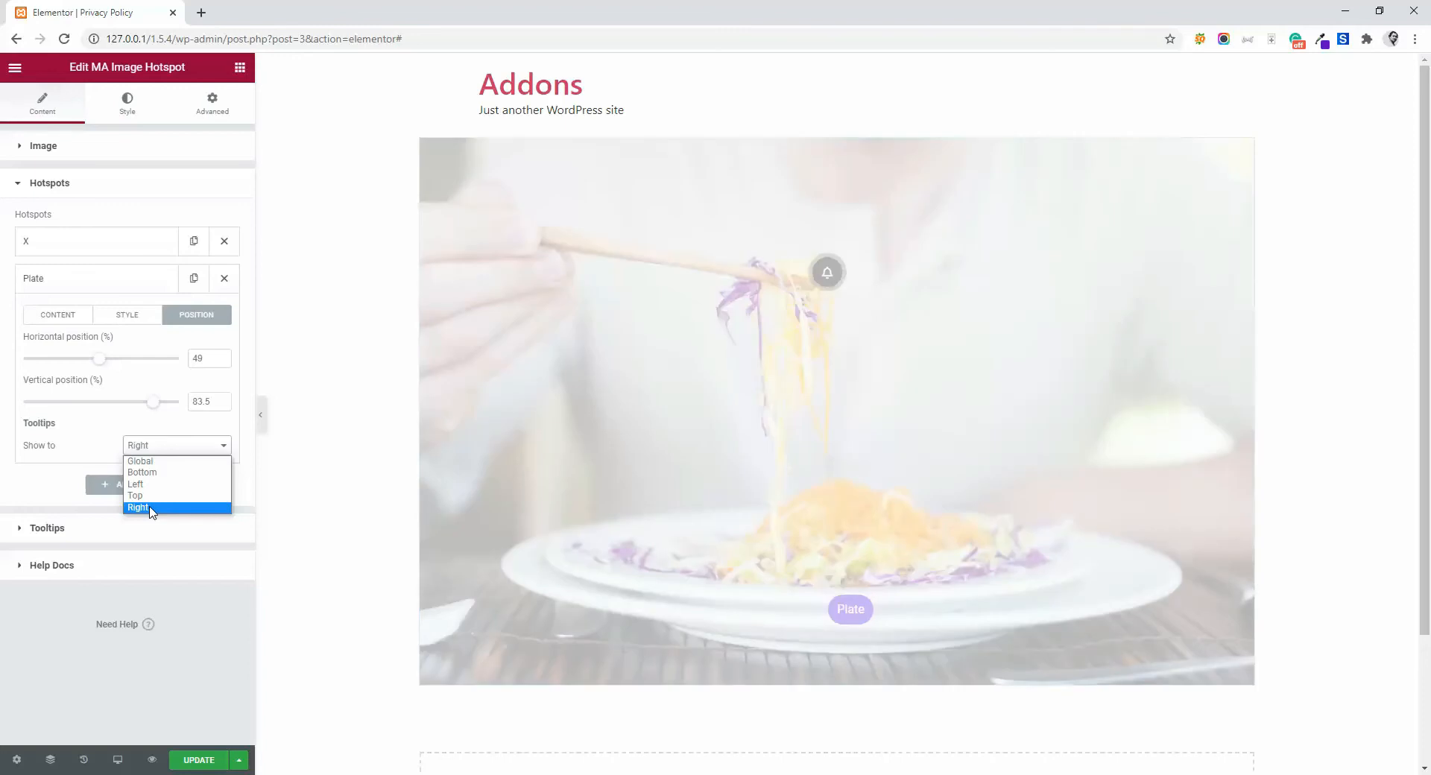
pyautogui.click(142, 508)
pyautogui.moveTo(847, 616)
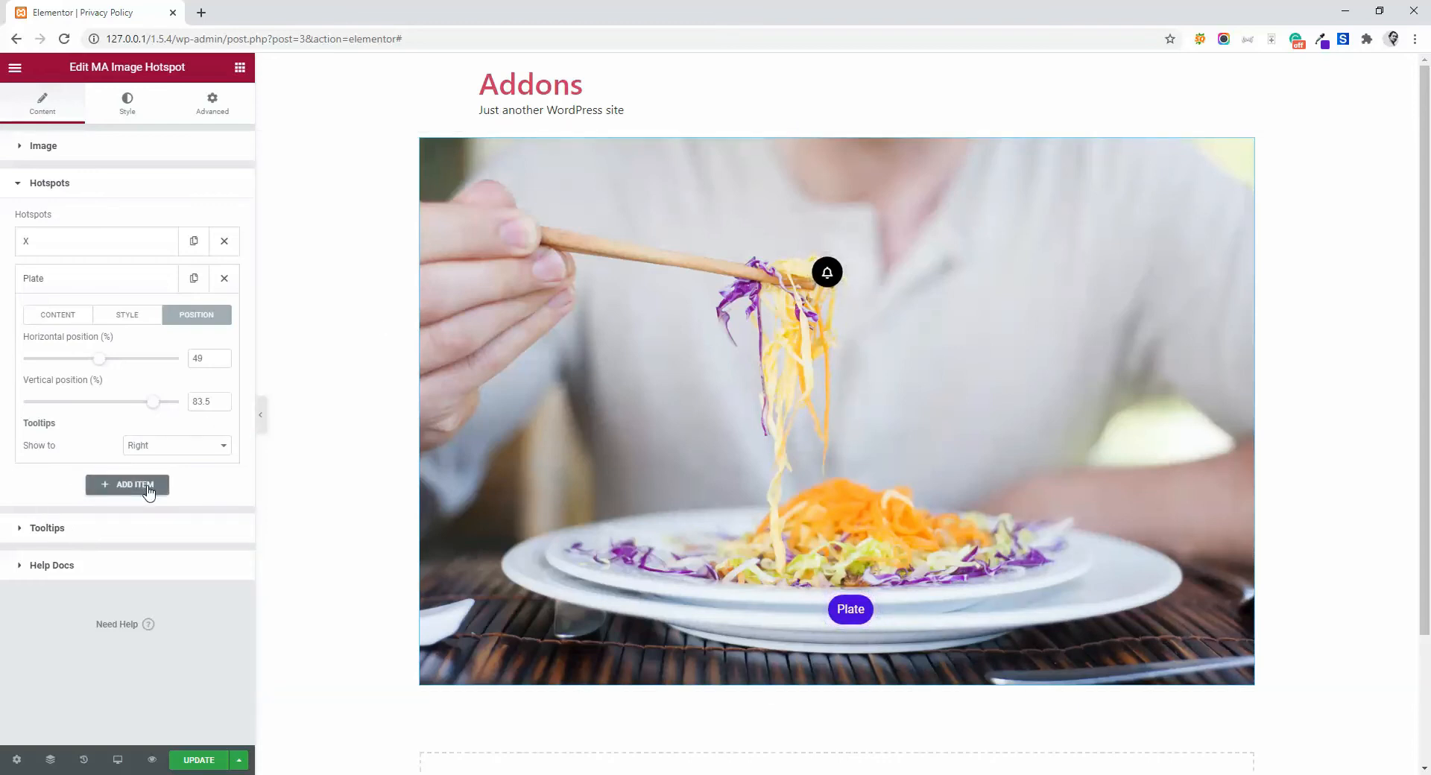
# - Set the widget's global tooltip show position to Bottom and preview it on the bell hotspot
pyautogui.click(55, 535)
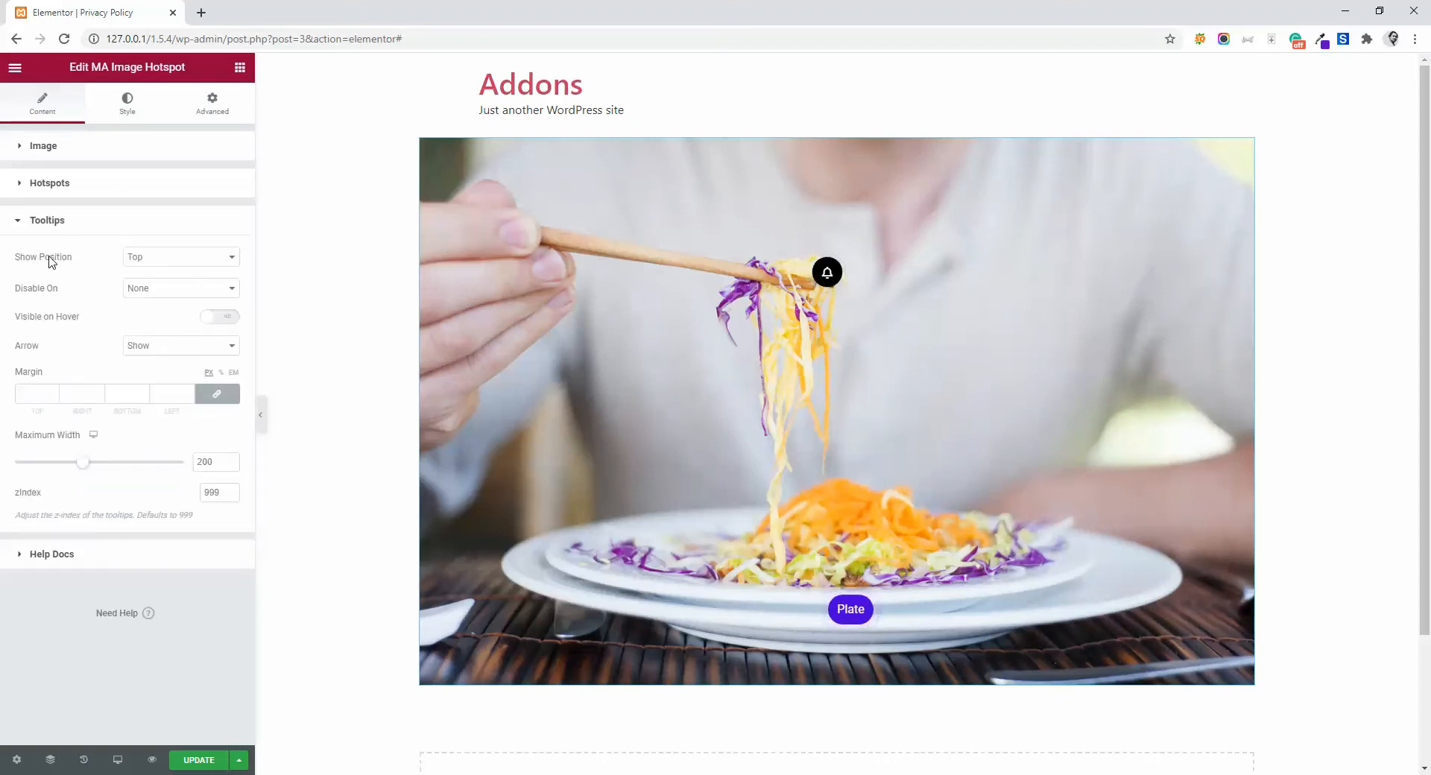
pyautogui.click(159, 261)
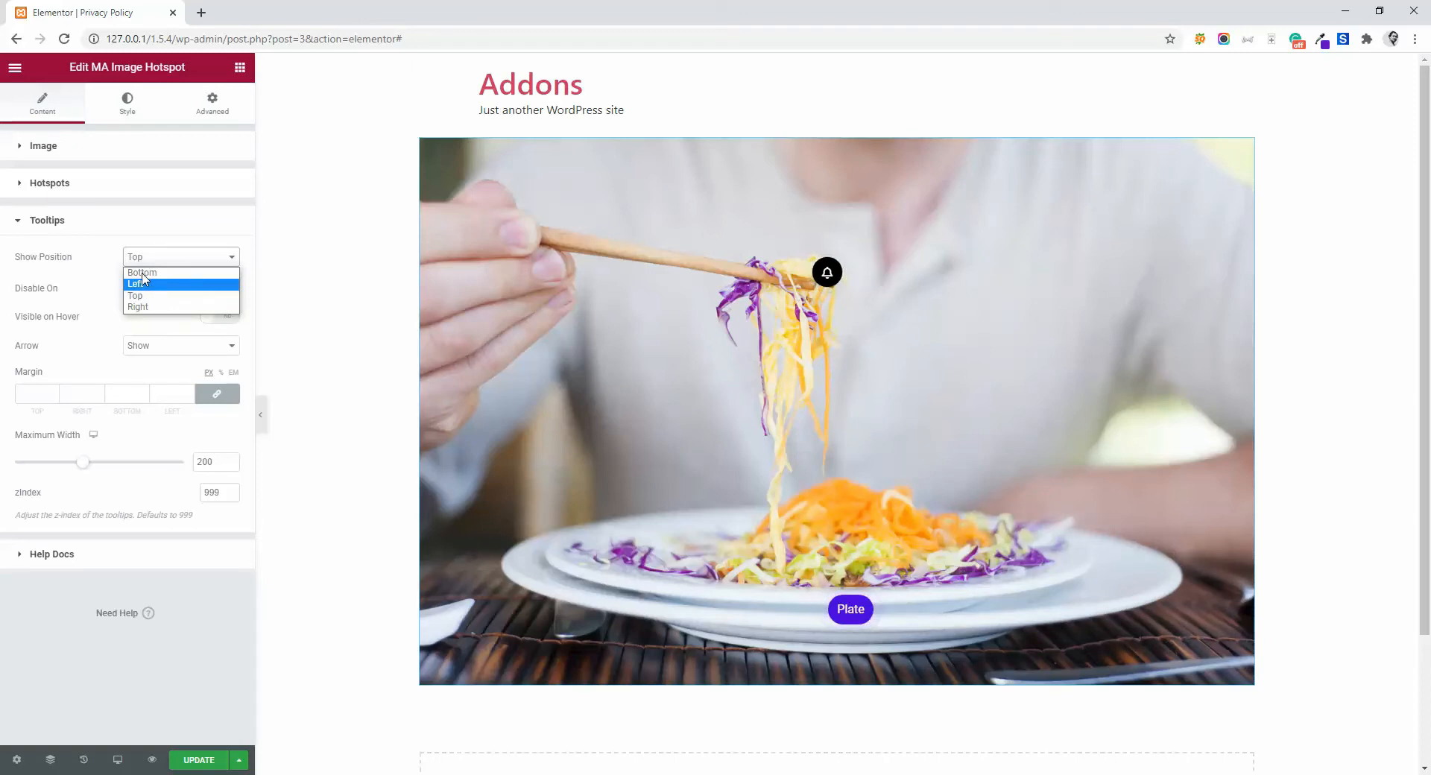
pyautogui.click(142, 273)
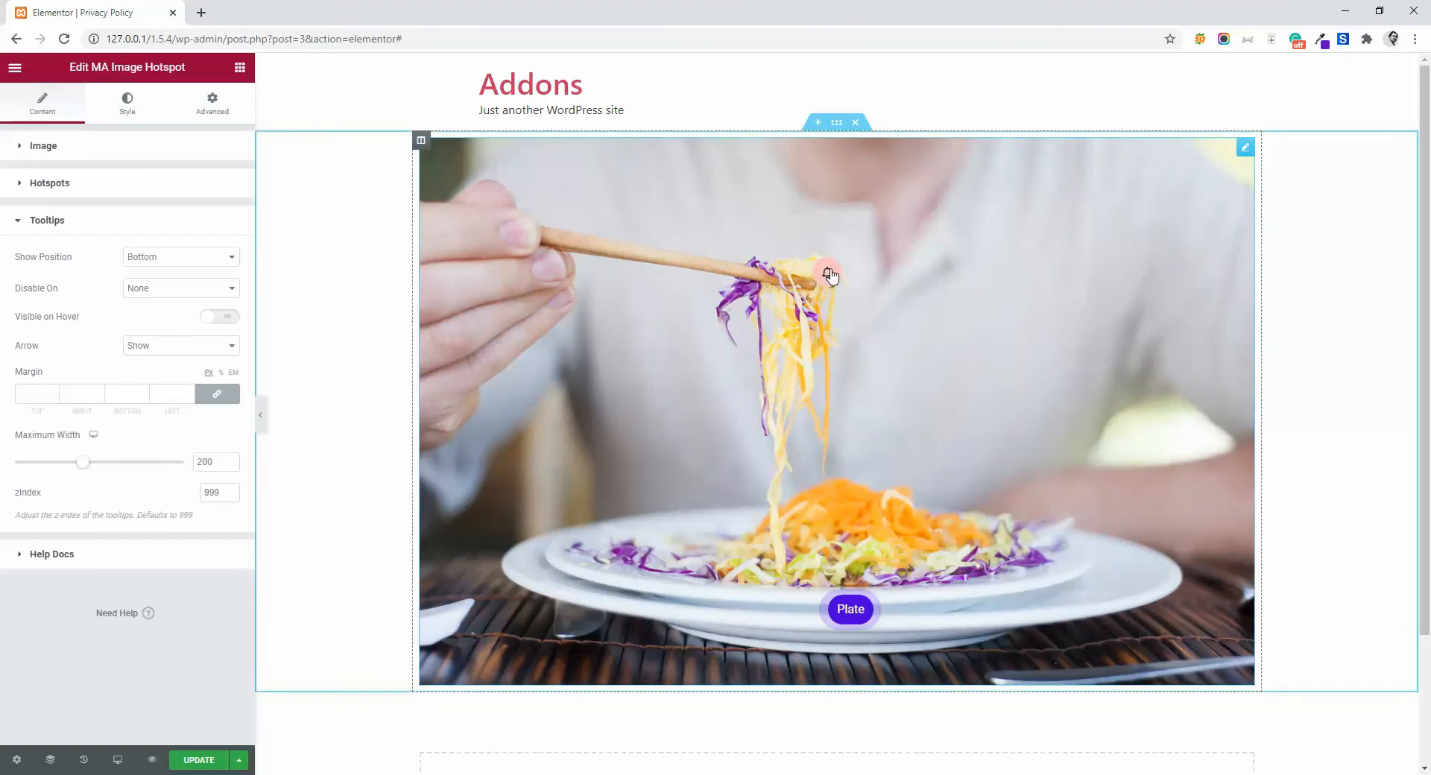
pyautogui.moveTo(830, 276)
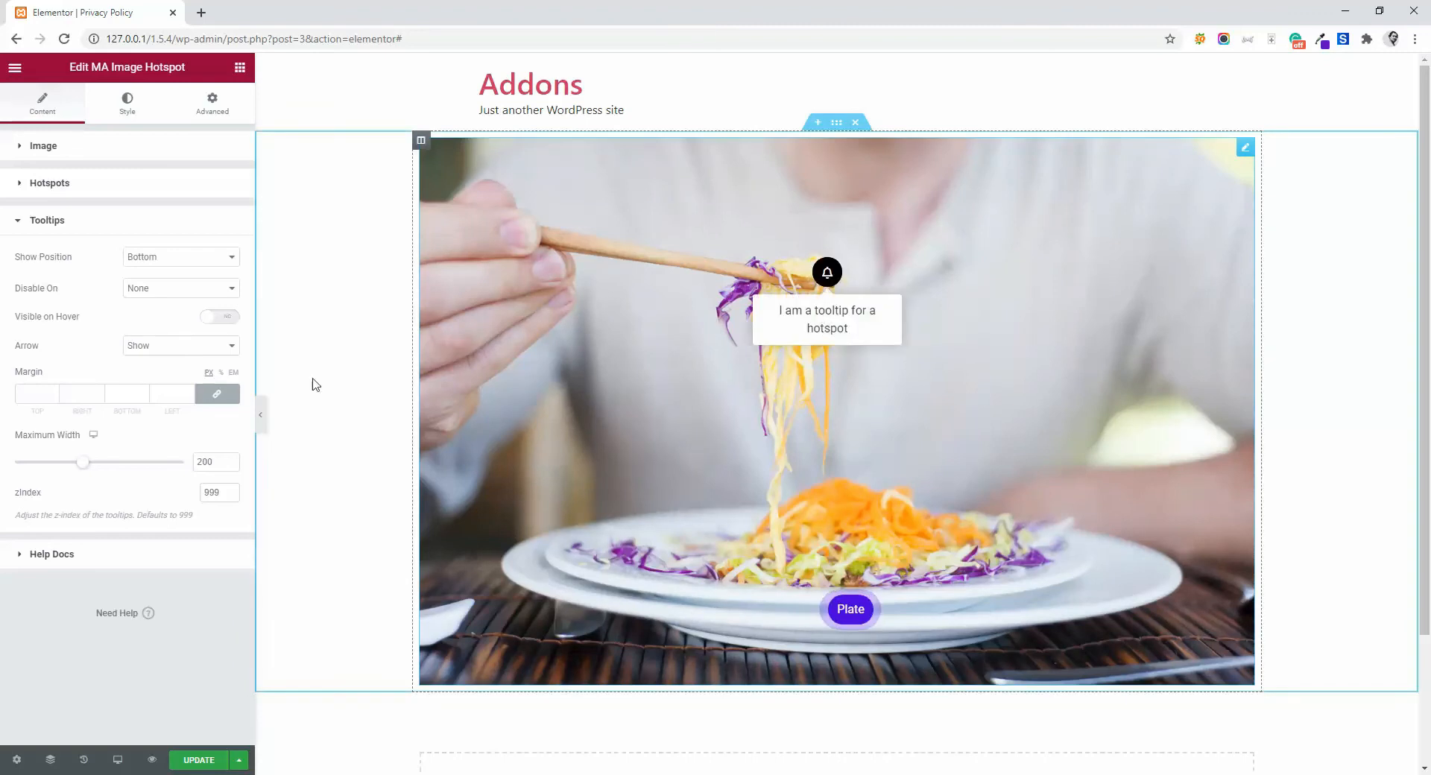
pyautogui.click(182, 350)
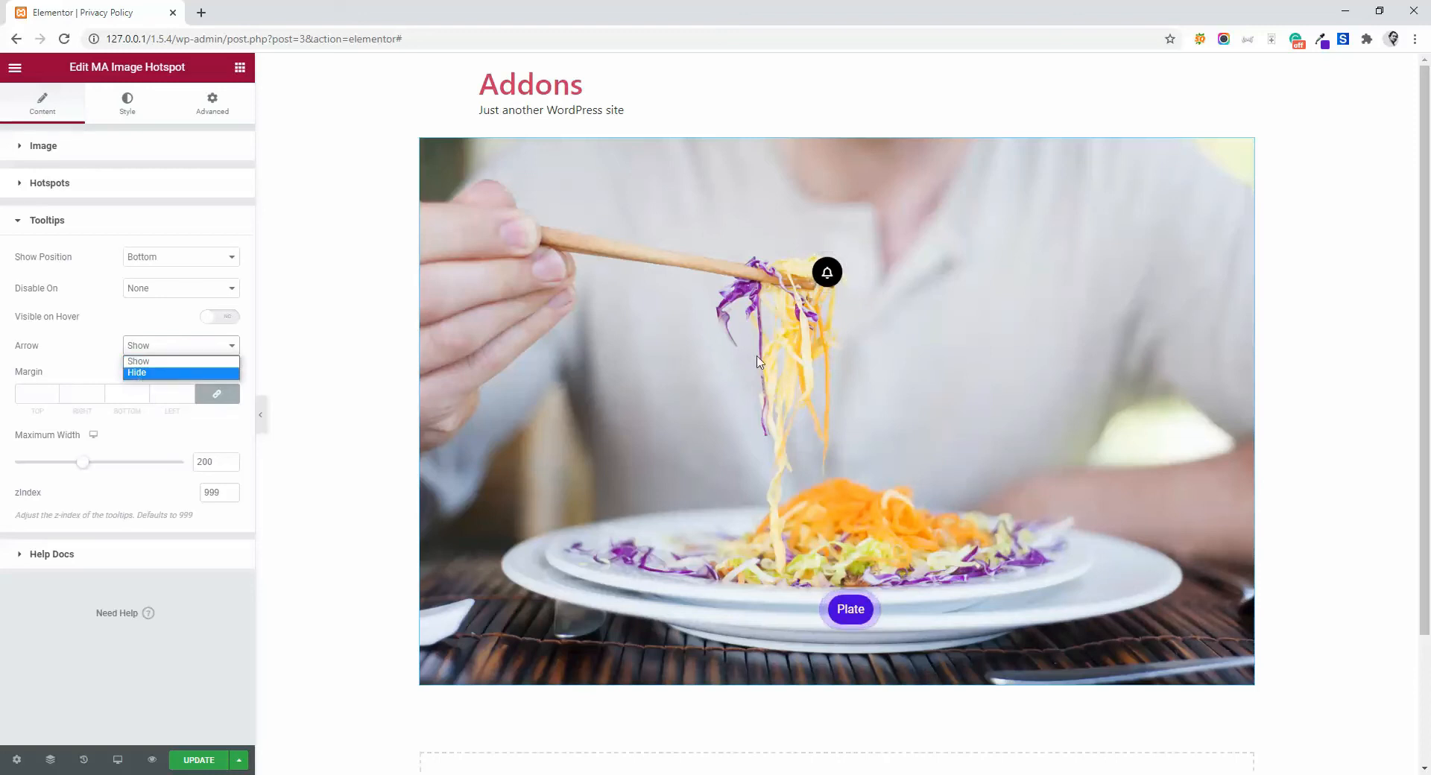
pyautogui.moveTo(828, 277)
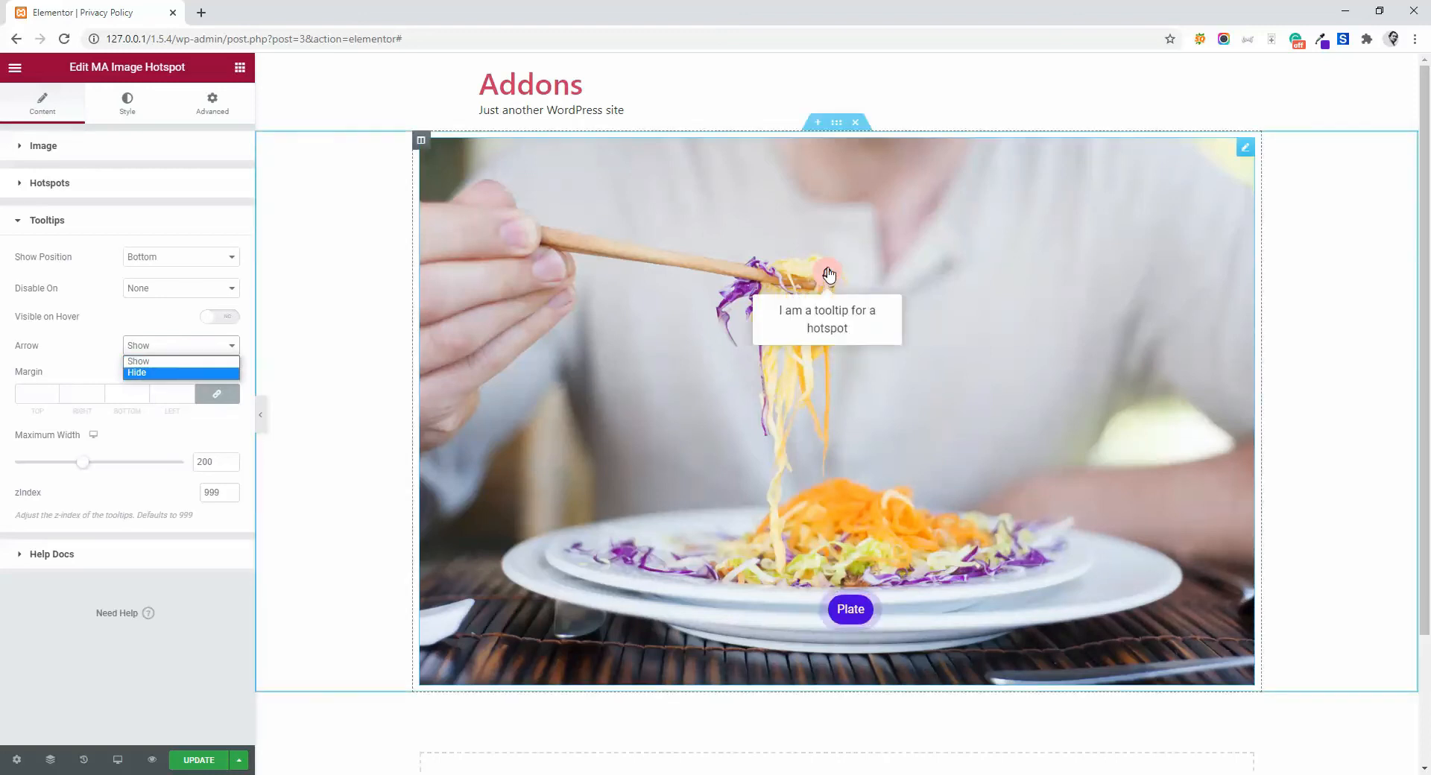
pyautogui.click(68, 358)
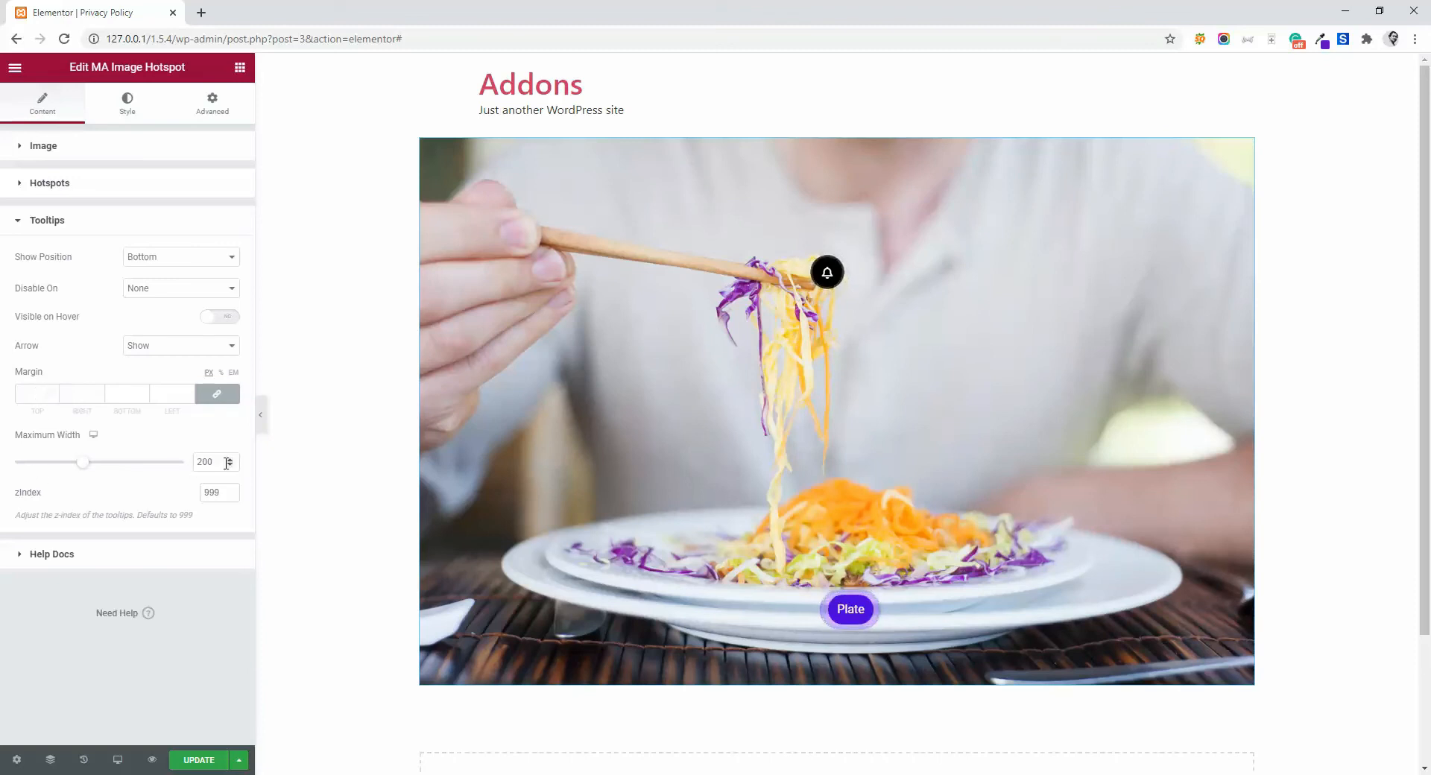
# - Set the tooltips' maximum width to 423
pyautogui.moveTo(86, 467); pyautogui.dragTo(160, 467)
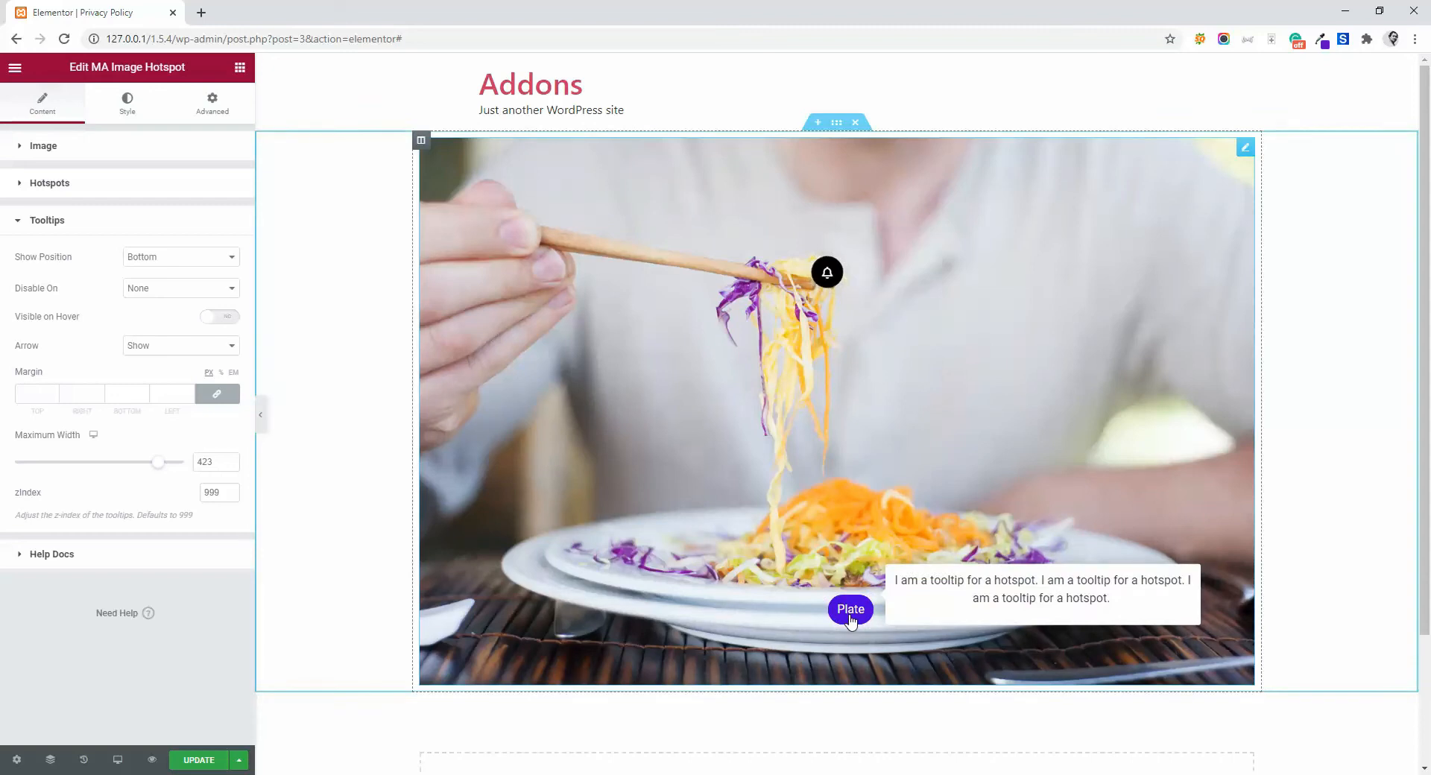
# - Add a box shadow to the image with horizontal 27, vertical 21, blur 60, spread 26 and Outline position
pyautogui.click(127, 103)
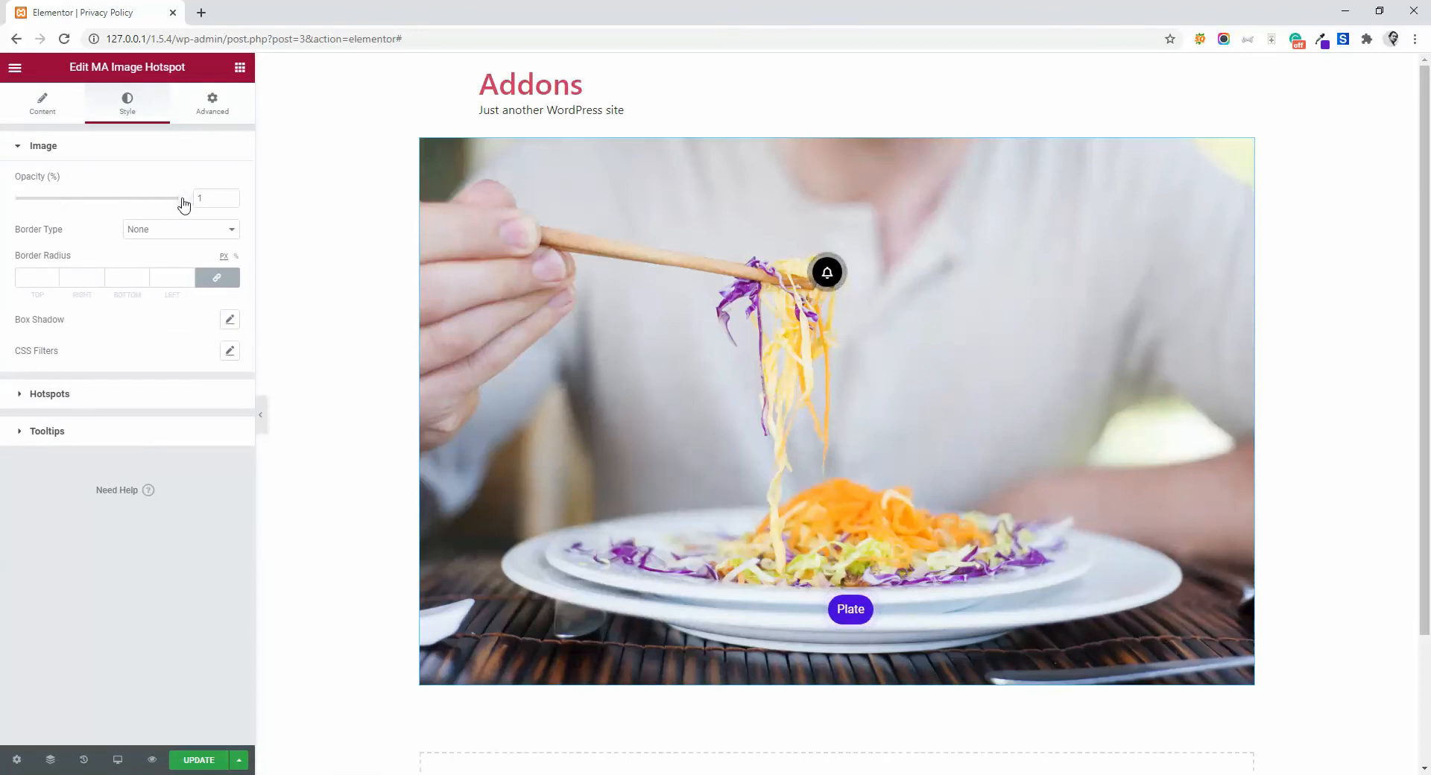
pyautogui.moveTo(182, 199)
pyautogui.mouseDown()
pyautogui.moveTo(158, 208)
pyautogui.moveTo(185, 204)
pyautogui.mouseUp()
pyautogui.click(174, 231)
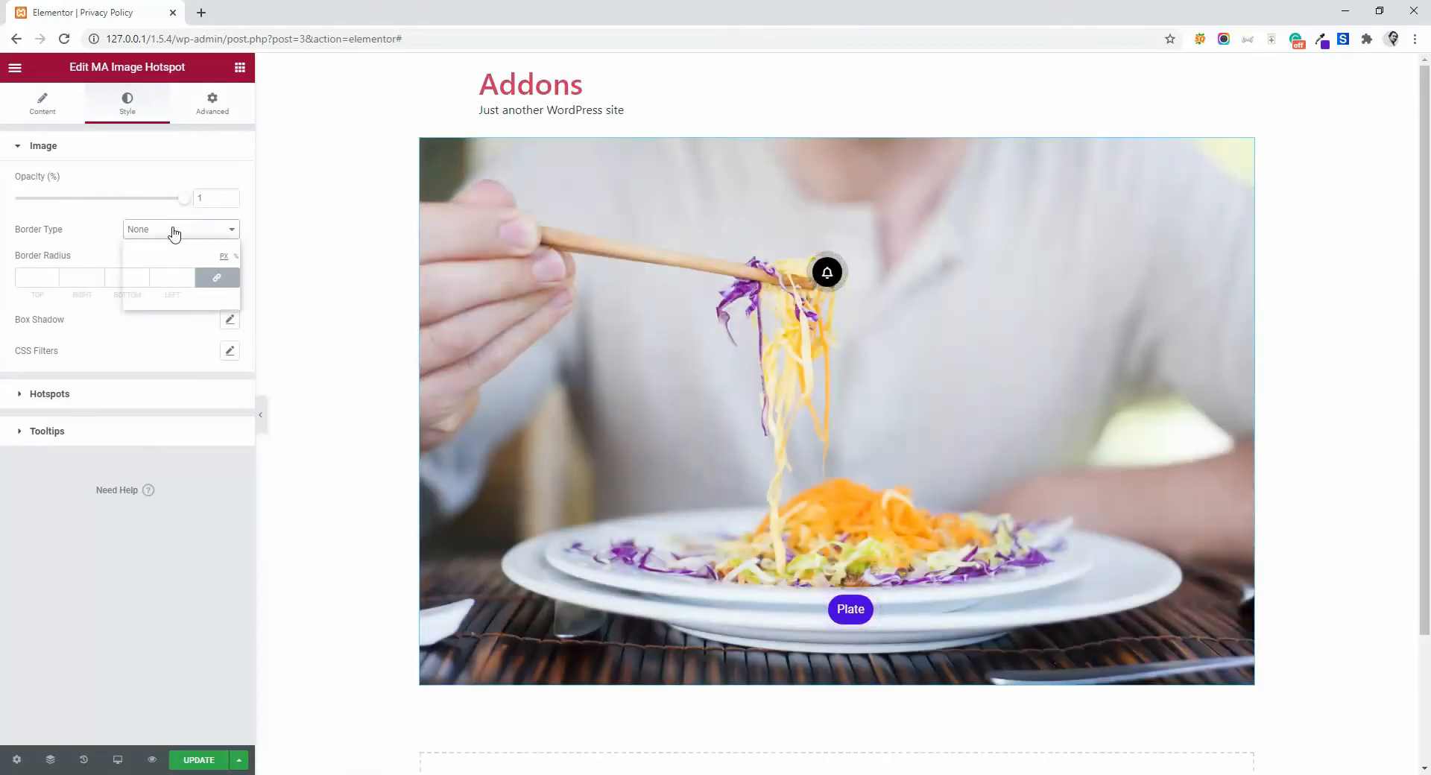
pyautogui.click(76, 245)
pyautogui.click(229, 319)
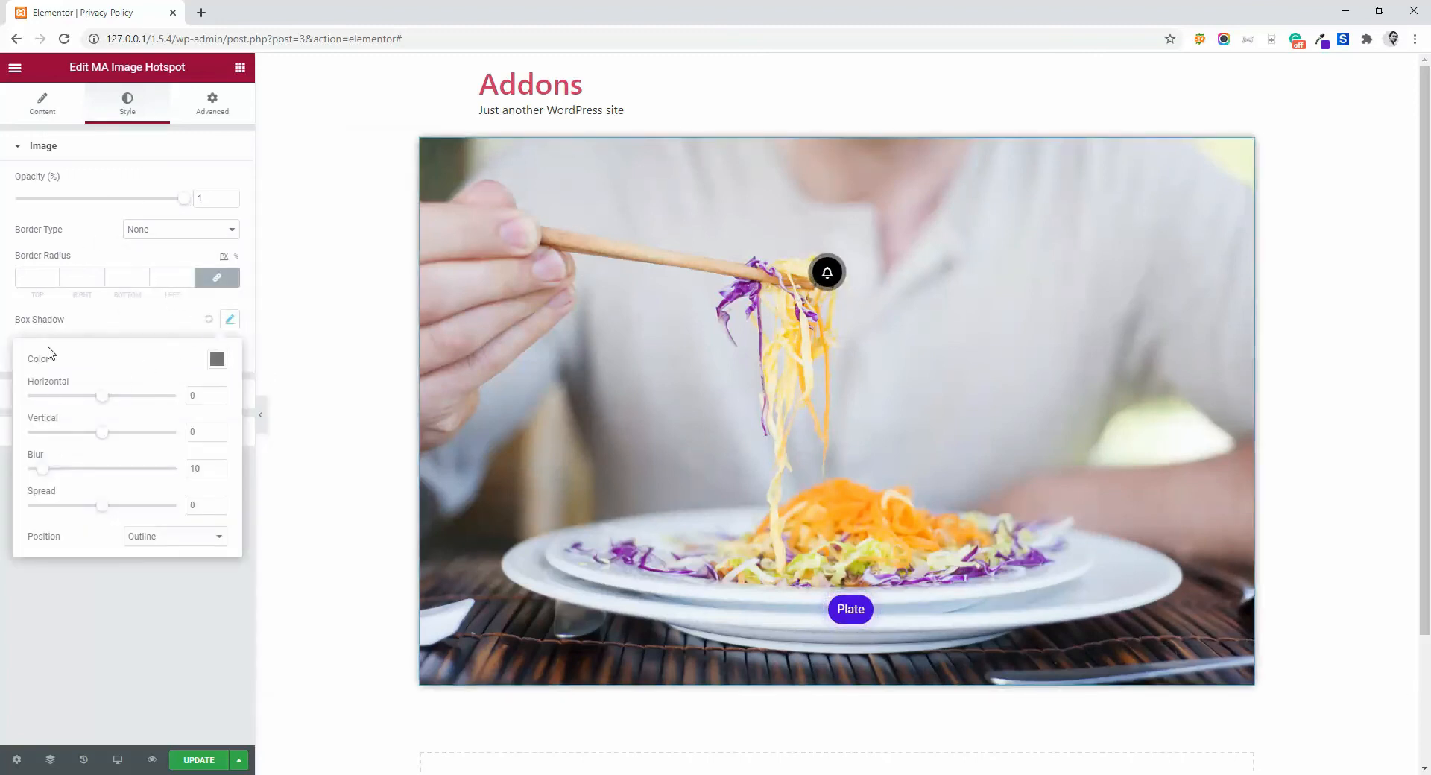
pyautogui.moveTo(108, 405); pyautogui.dragTo(117, 439)
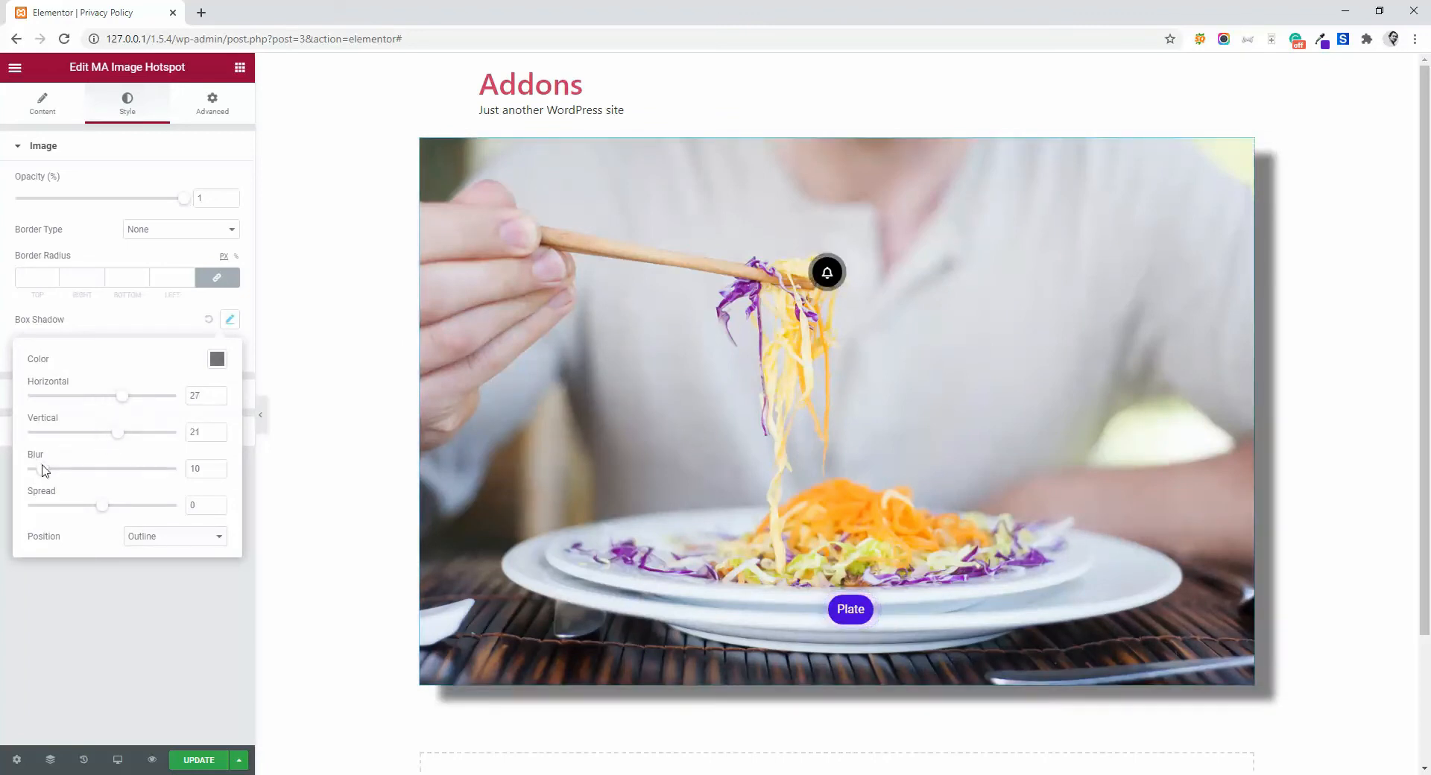
pyautogui.moveTo(45, 470); pyautogui.dragTo(122, 515)
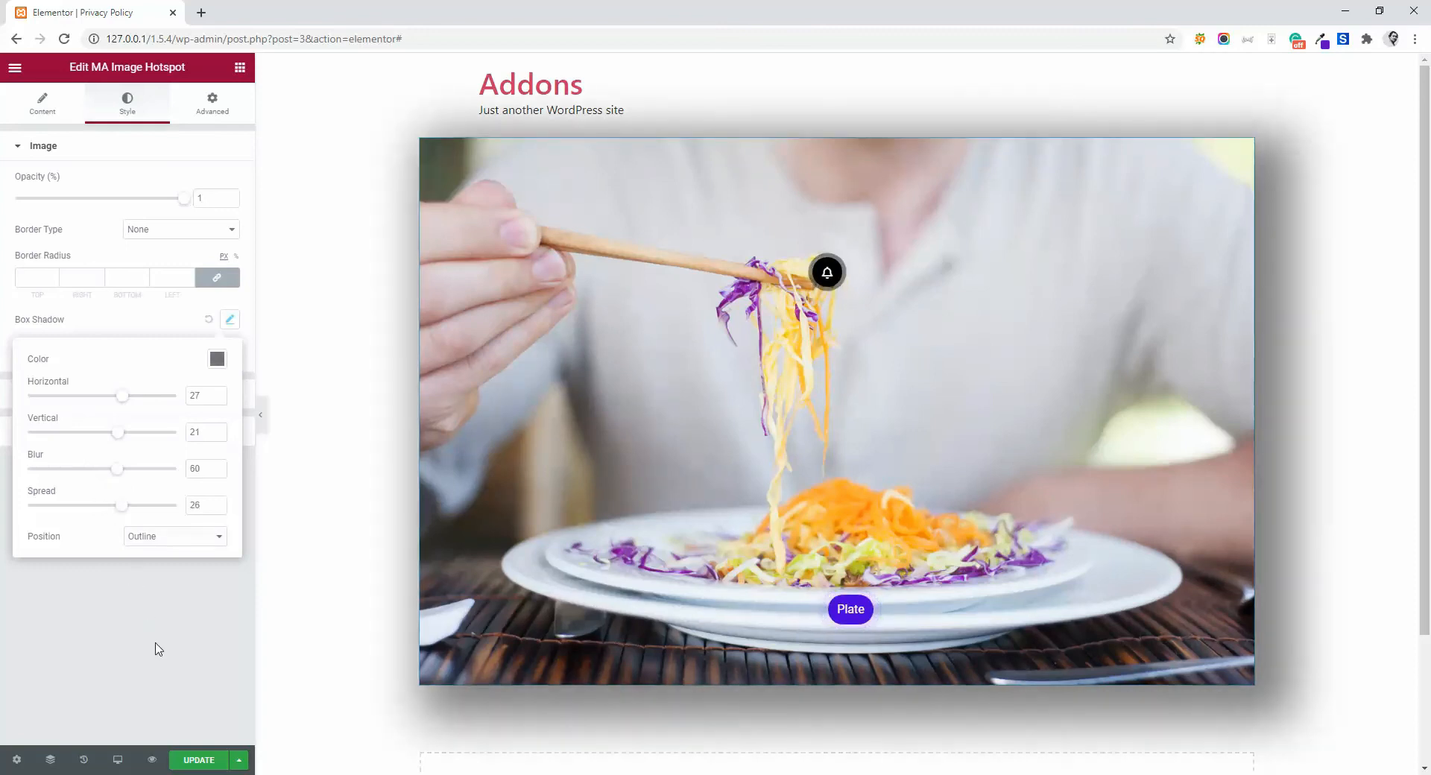
pyautogui.click(164, 648)
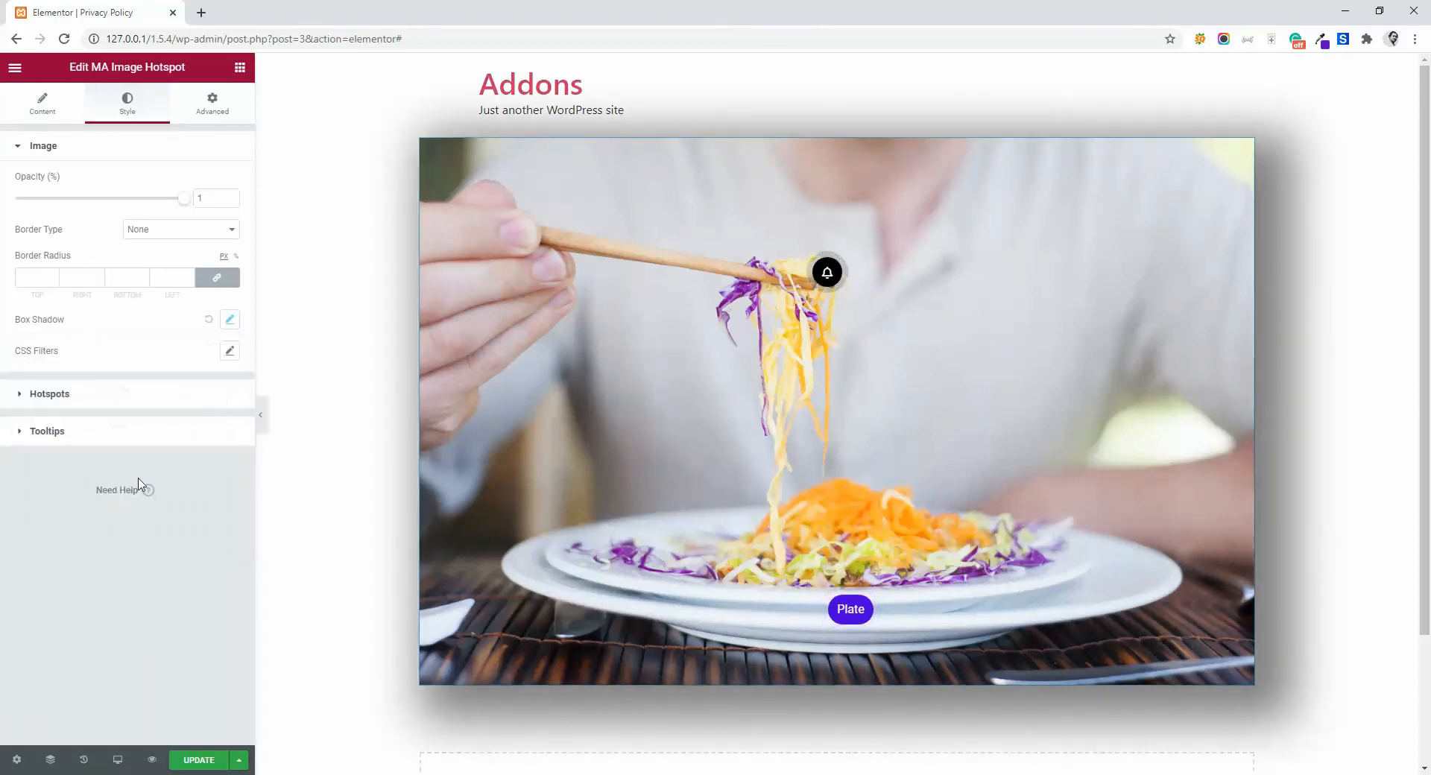
# - Disable the pulse effect in the hotspots' style settings and check the hotspots on the image
pyautogui.click(49, 394)
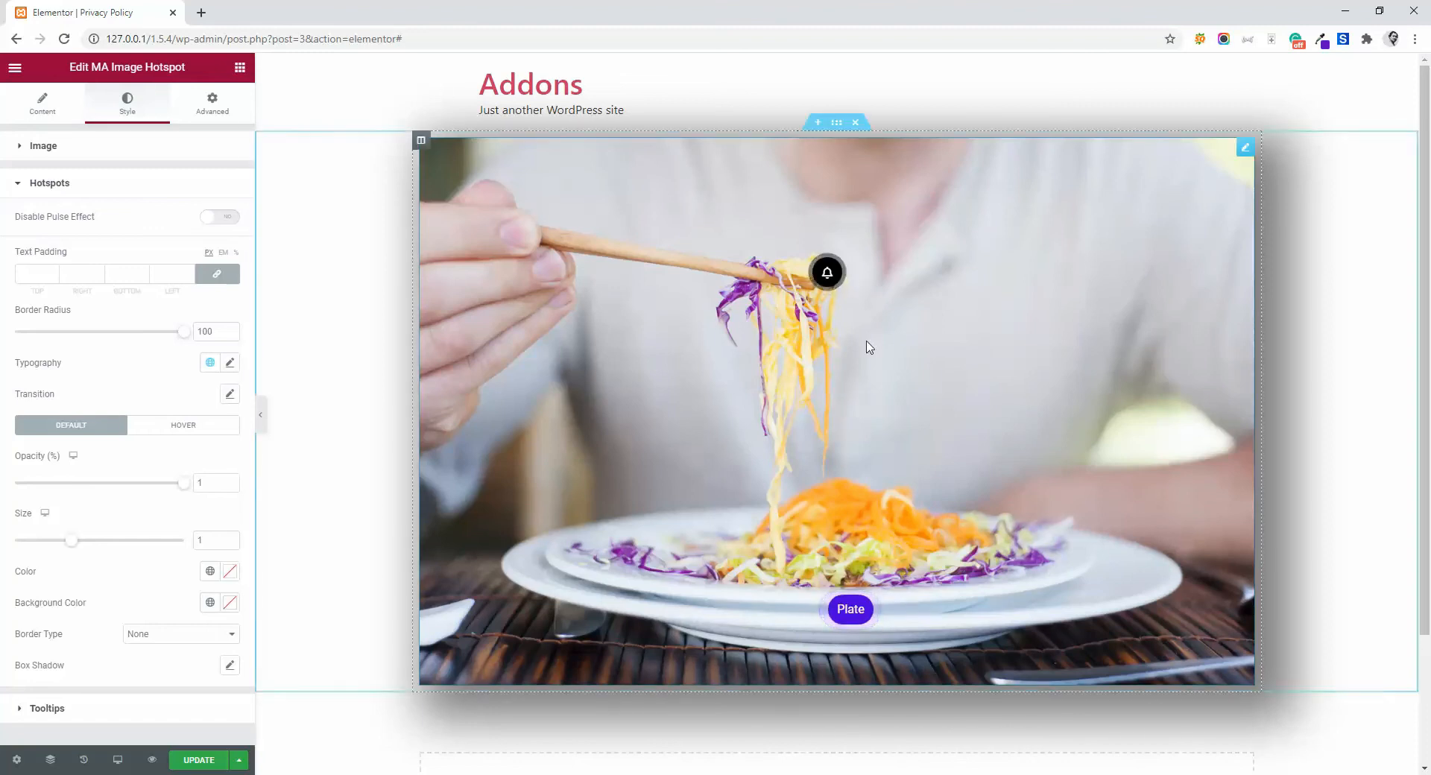
pyautogui.moveTo(826, 276)
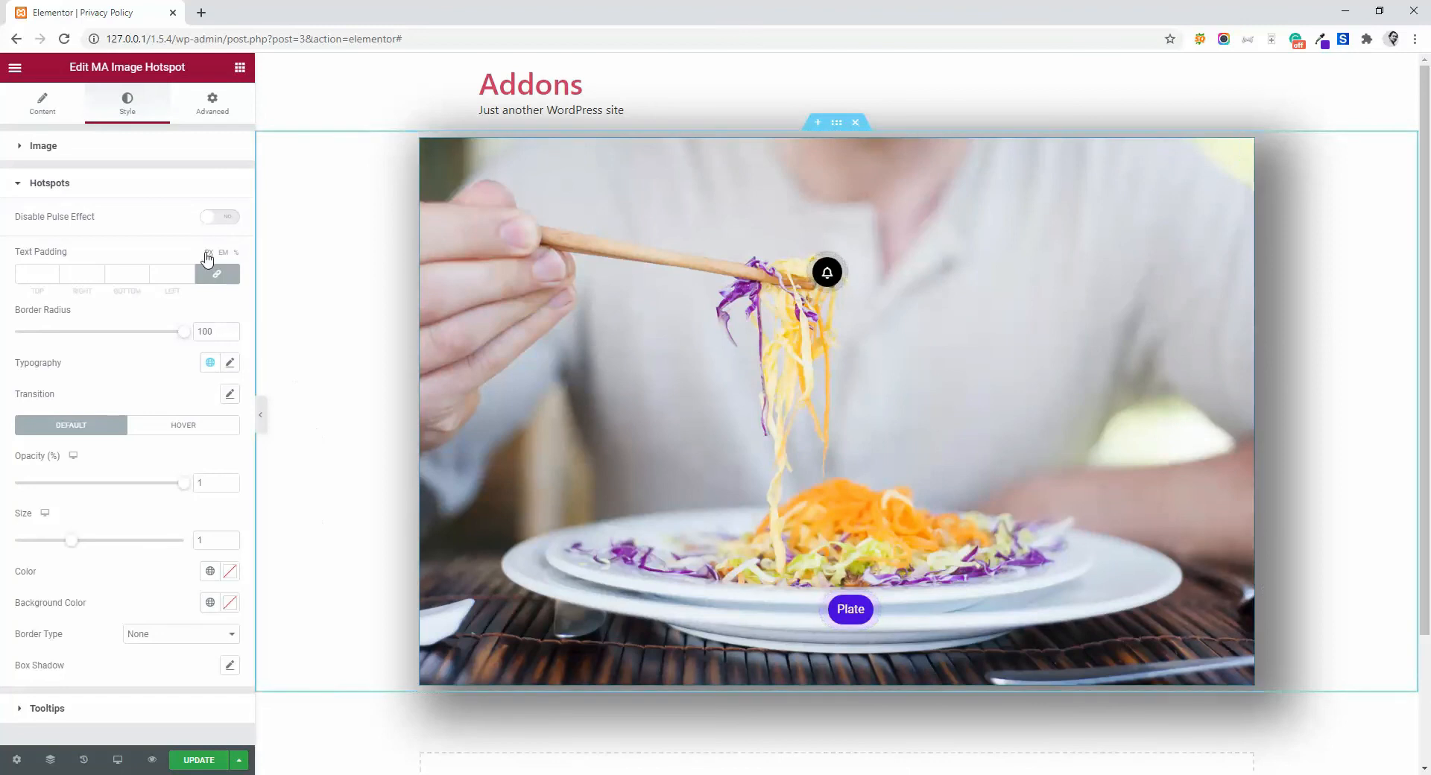
pyautogui.click(201, 218)
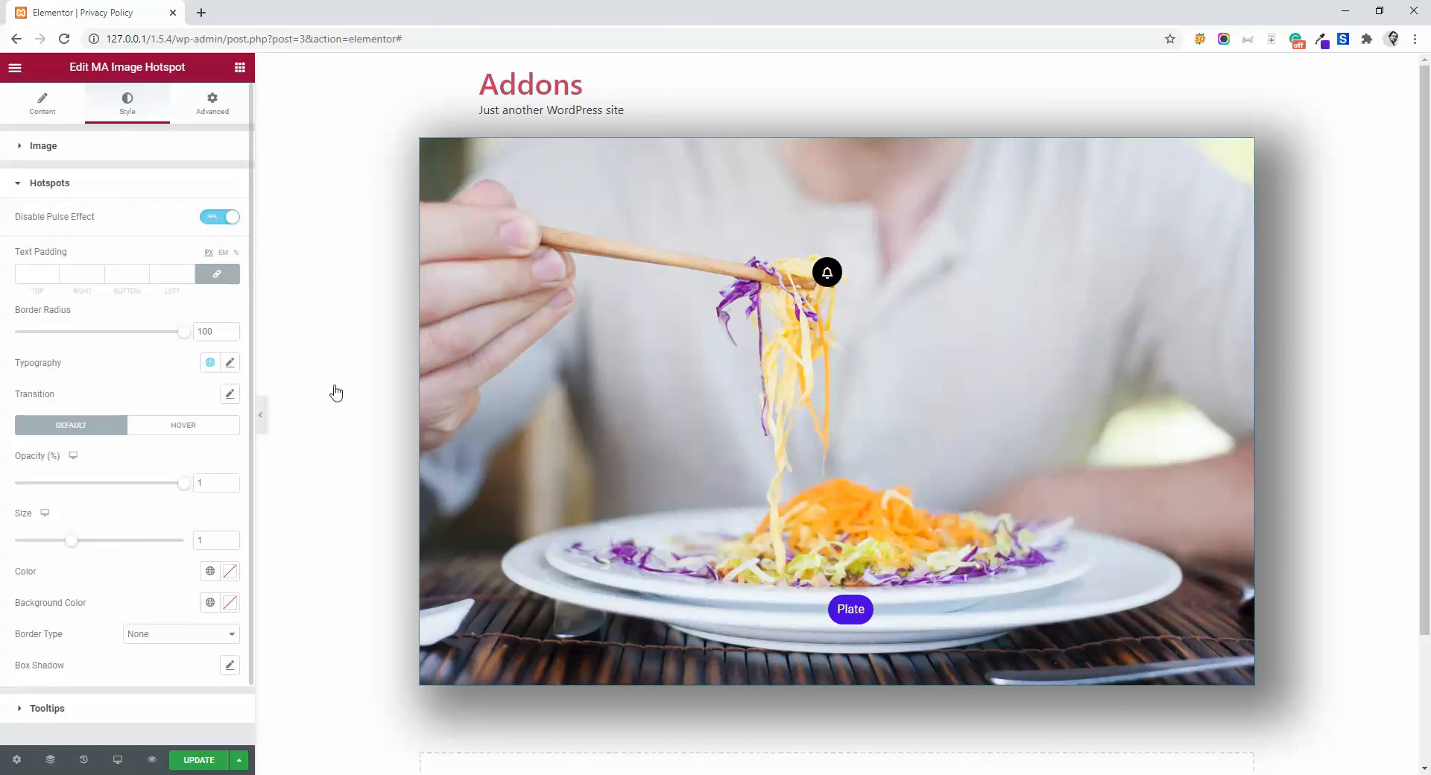
pyautogui.moveTo(855, 619)
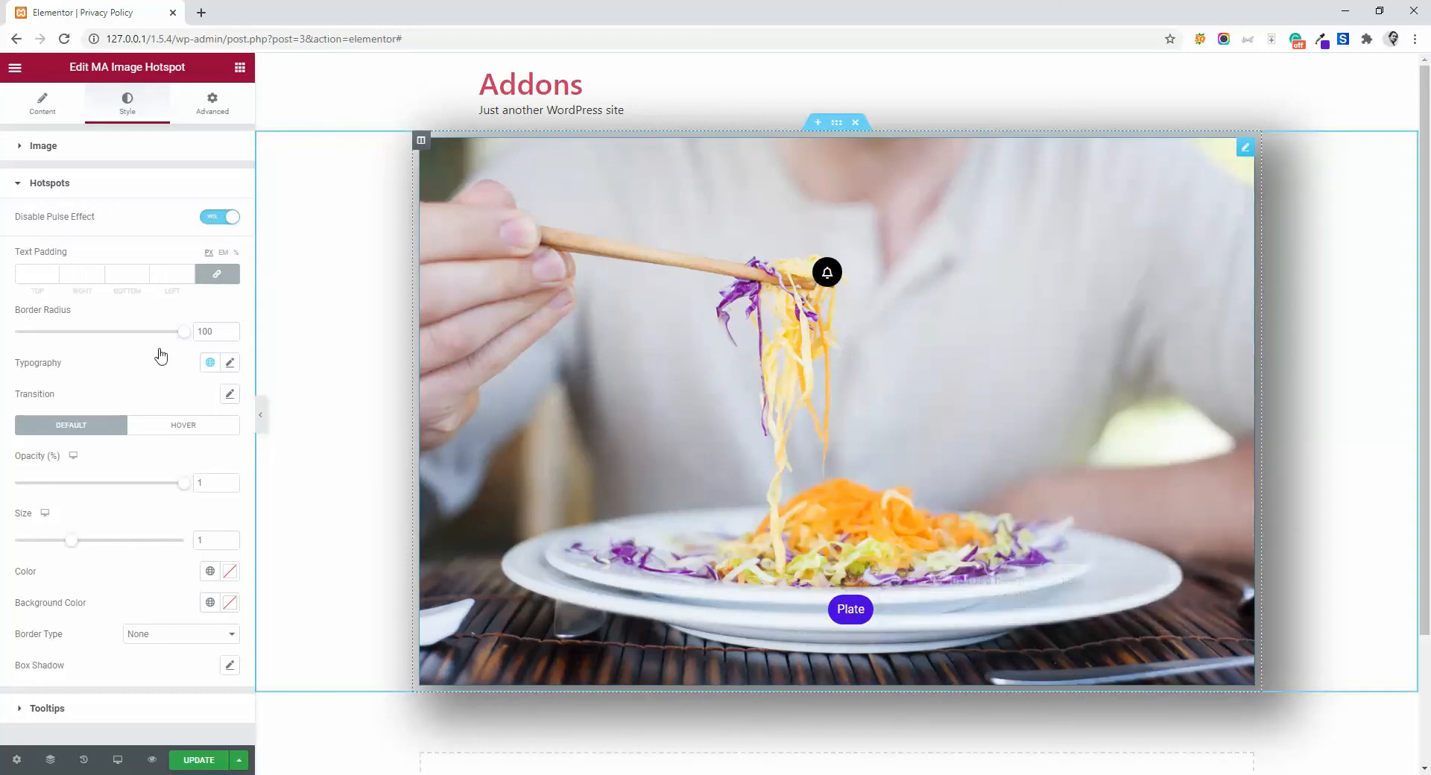
# - Center-align the tooltip text in the tooltips' style settings, comparing it with left alignment on the Plate hotspot
pyautogui.scroll(-1, 184, 421)
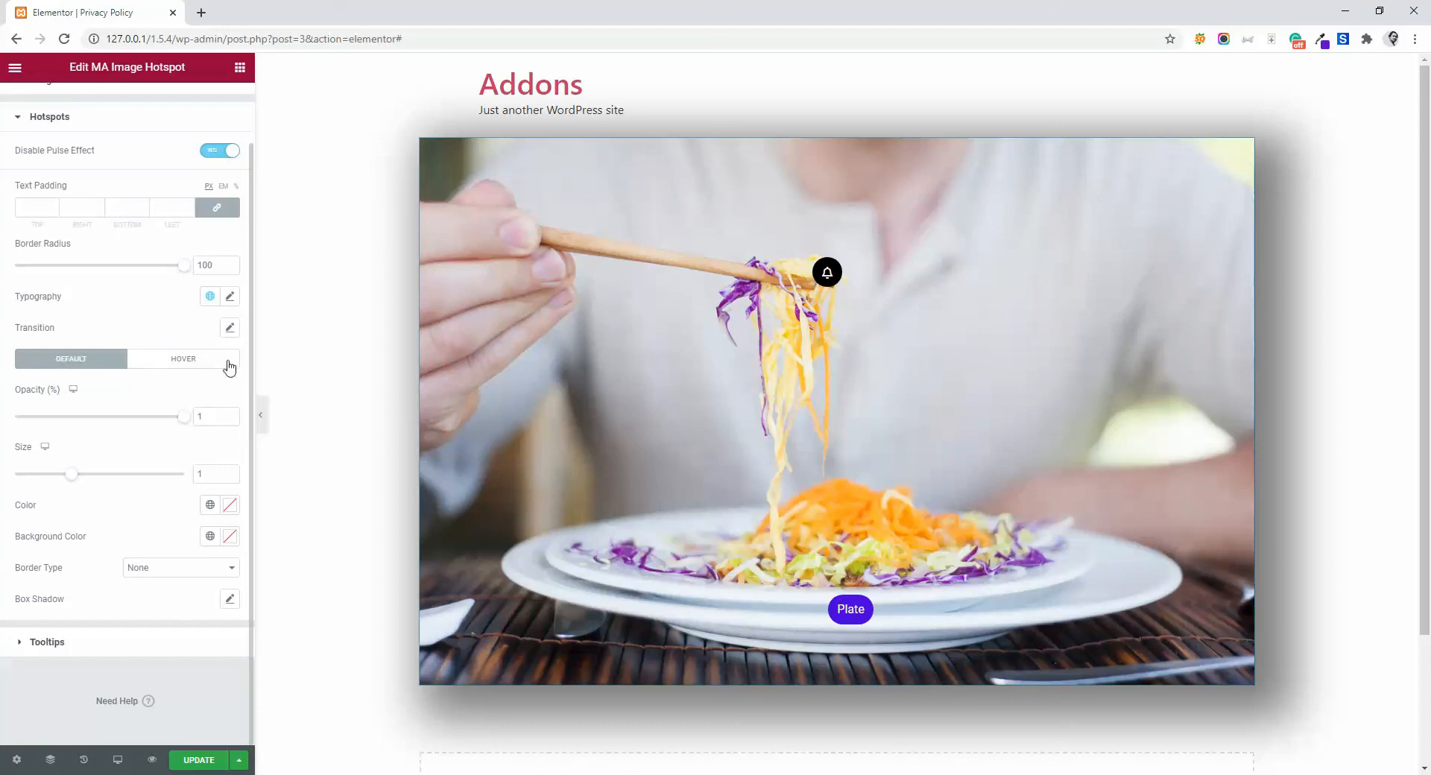
pyautogui.click(47, 644)
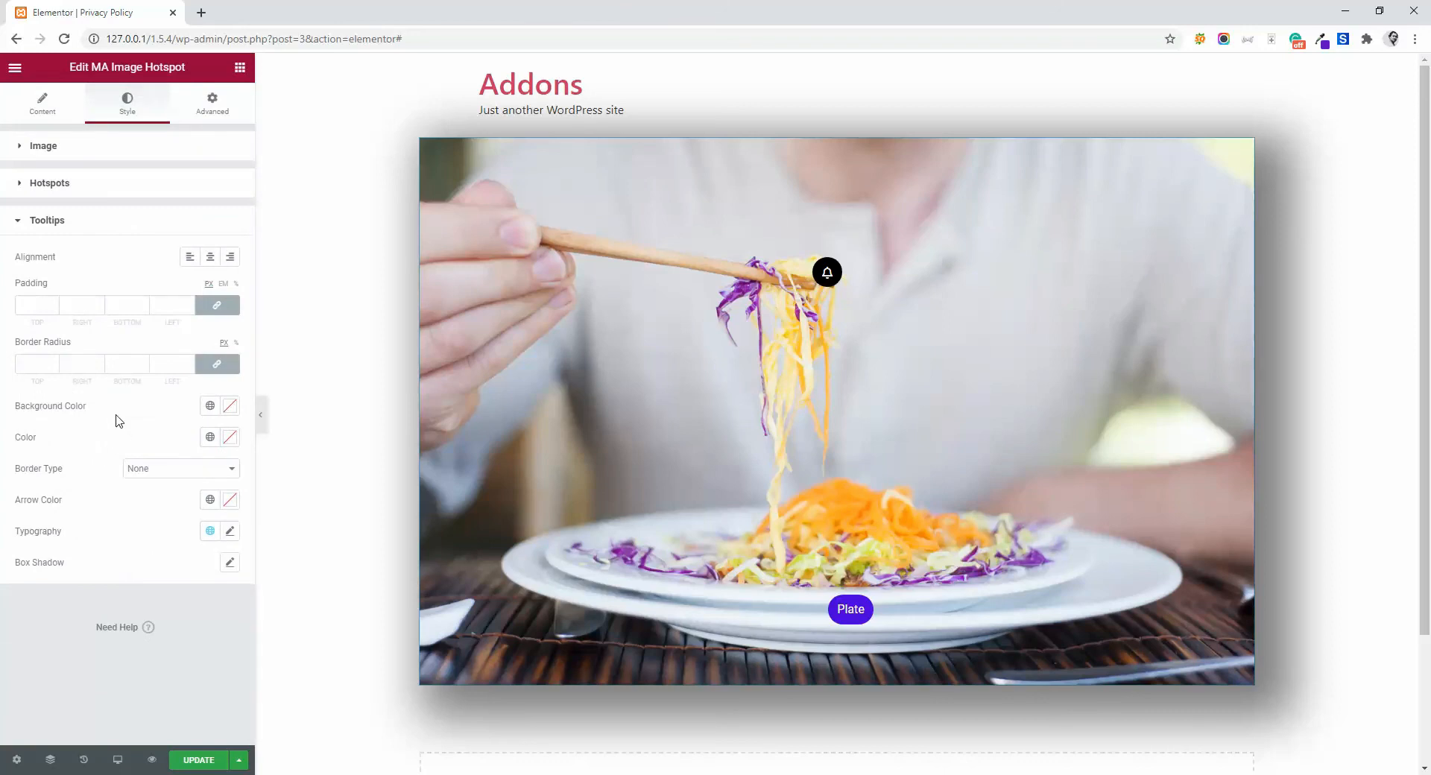
pyautogui.click(210, 256)
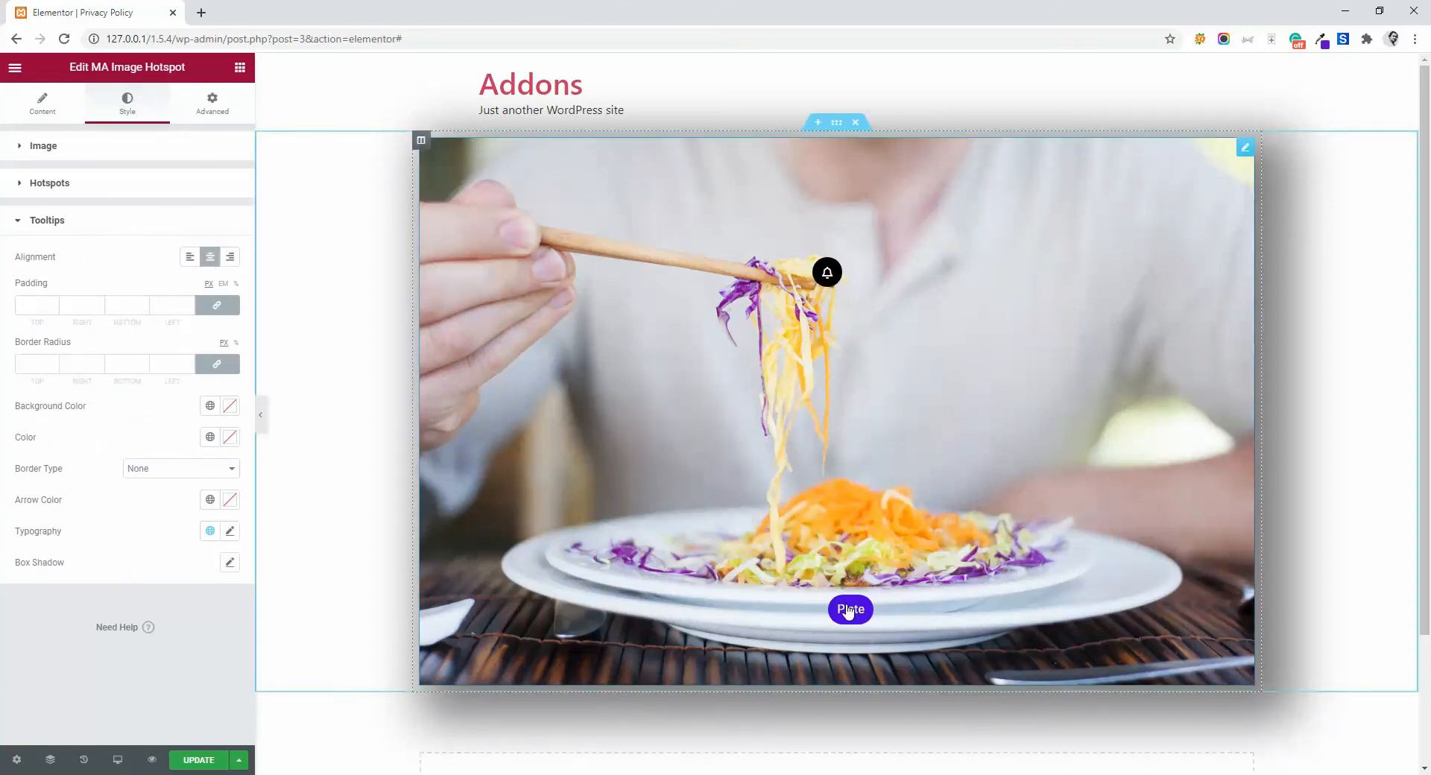
pyautogui.click(190, 256)
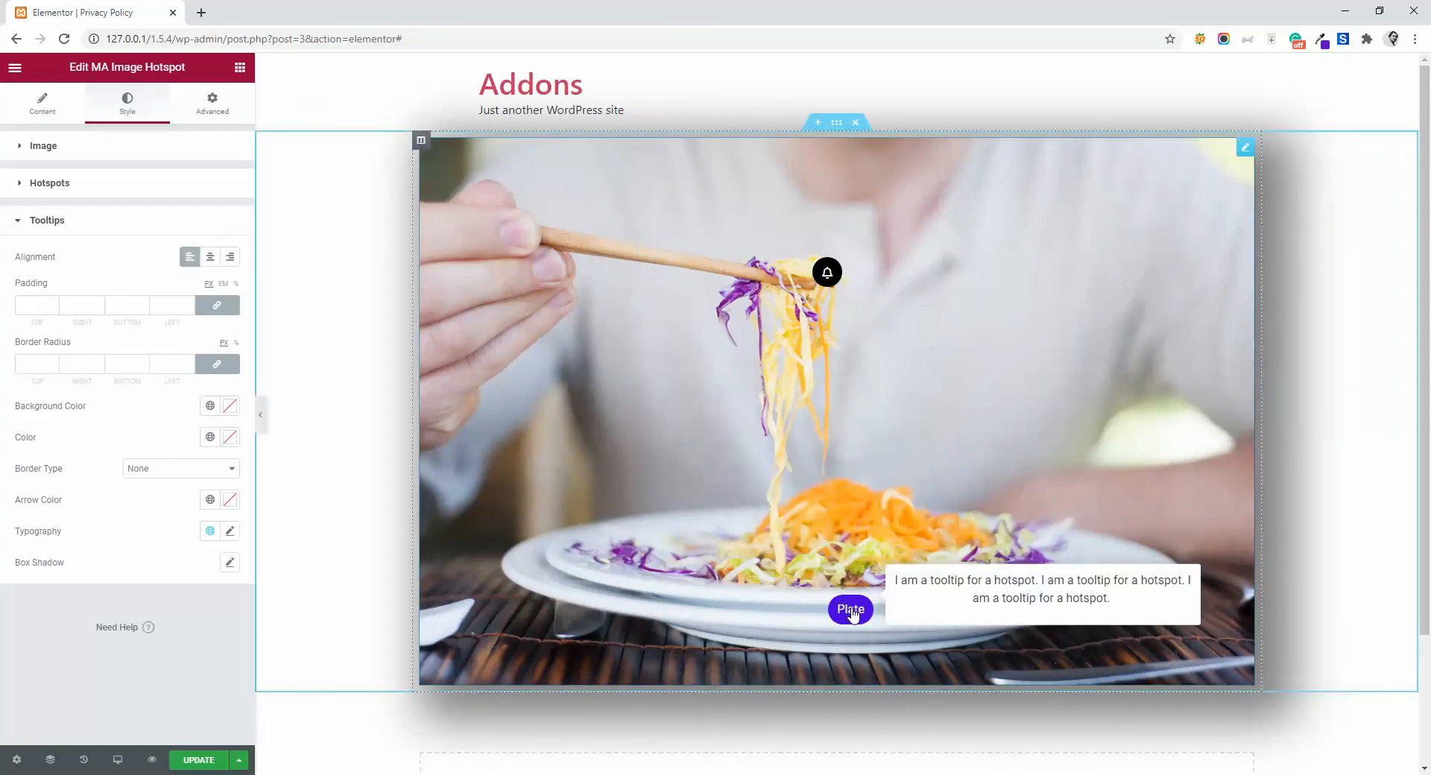
pyautogui.click(209, 258)
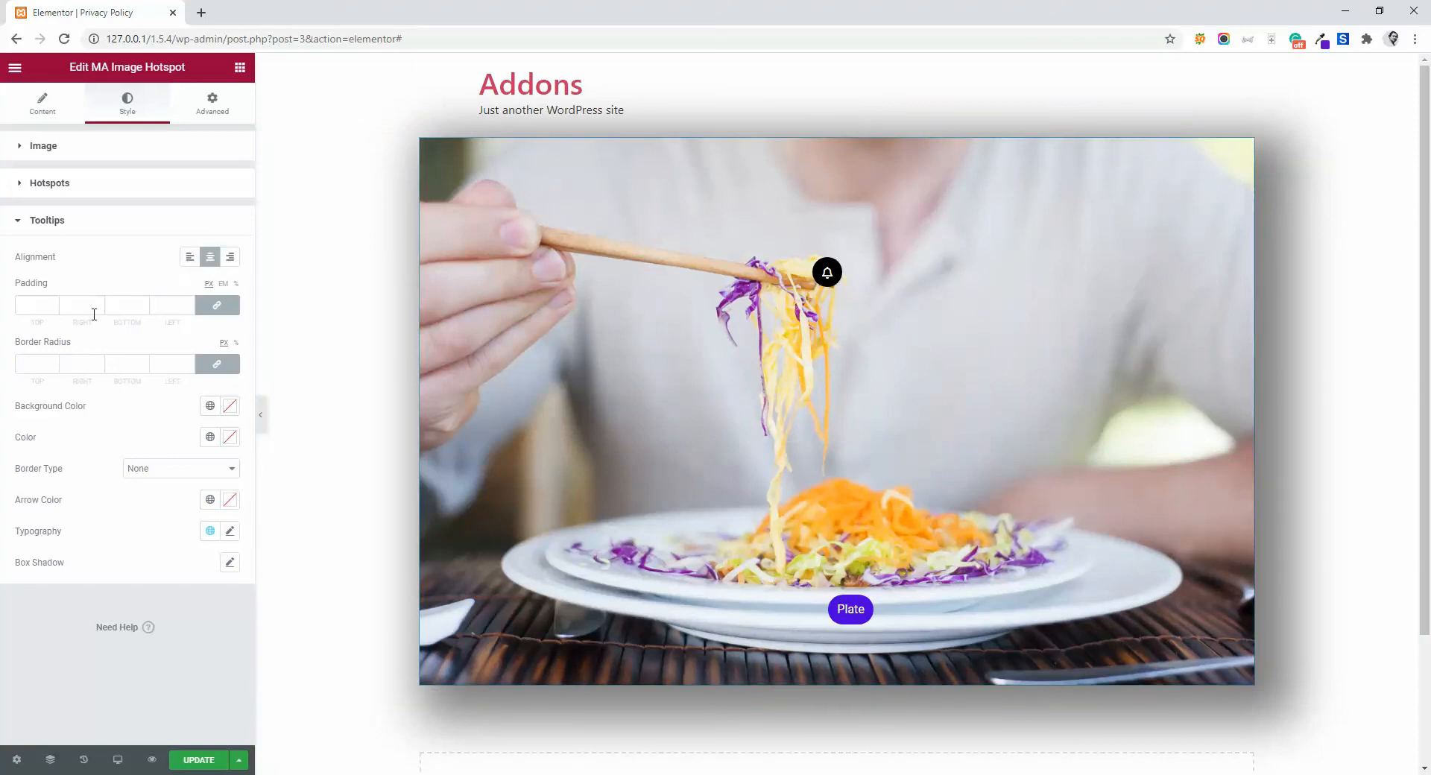
# - Unlink the tooltips' border radius values and edit the top value on its own
pyautogui.click(25, 305)
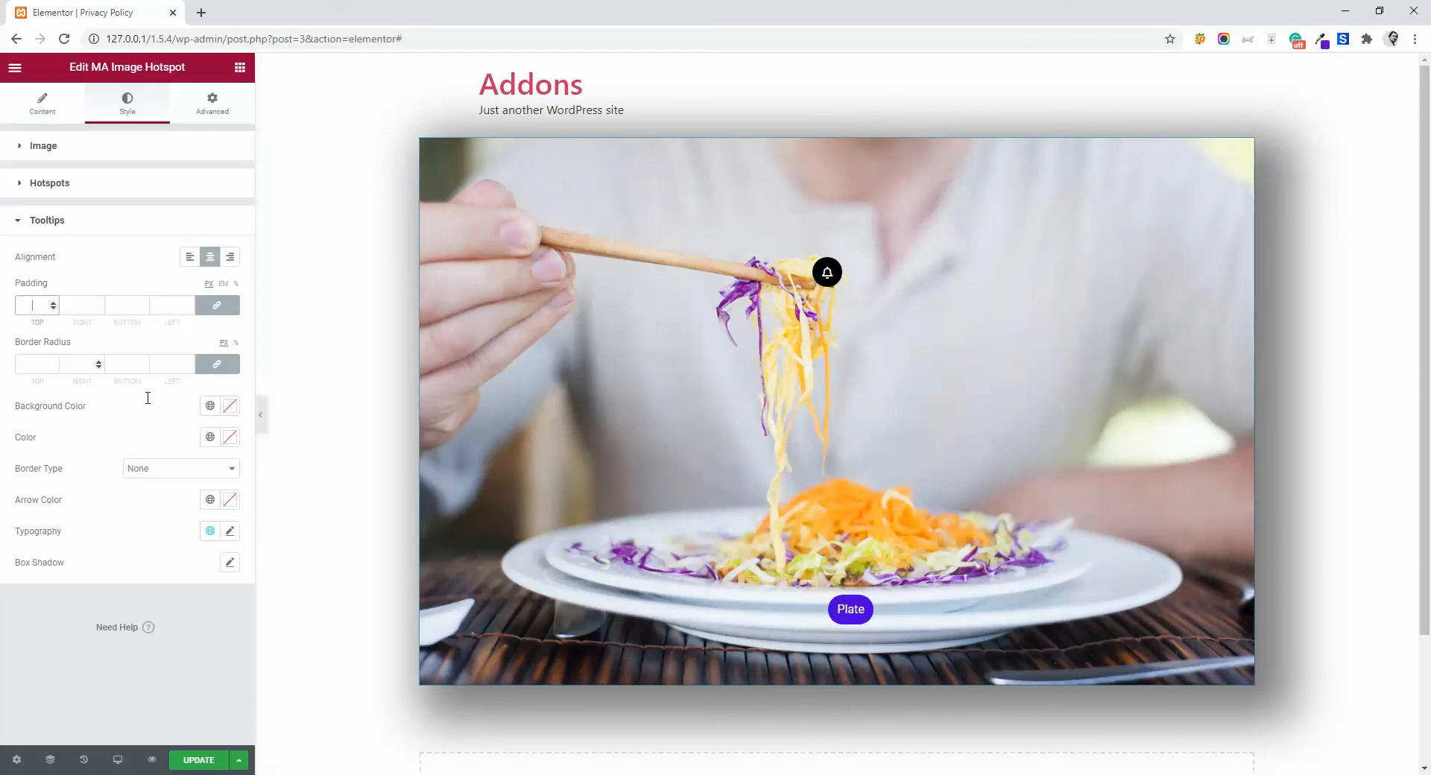
pyautogui.click(28, 363)
pyautogui.click(211, 369)
pyautogui.click(21, 365)
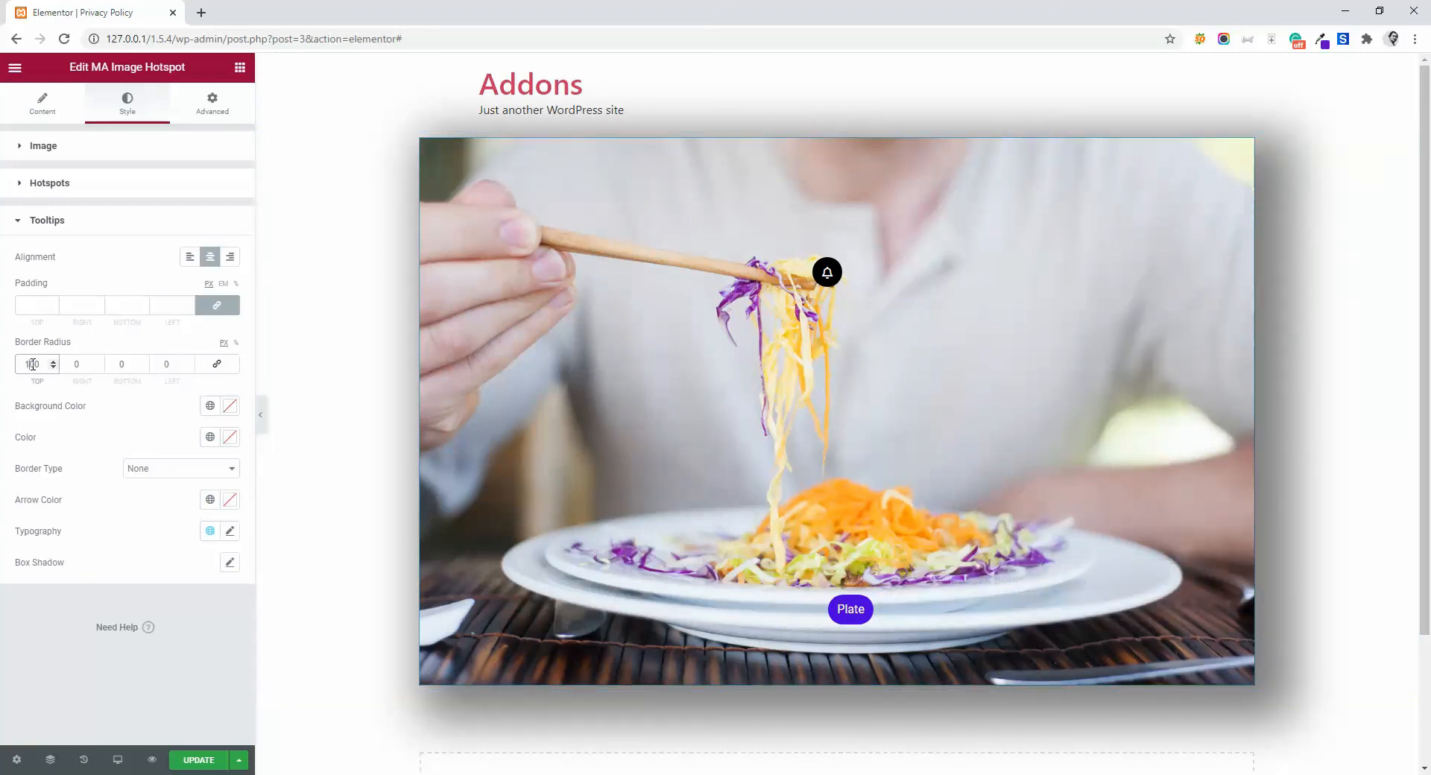
pyautogui.press('BackSpace')
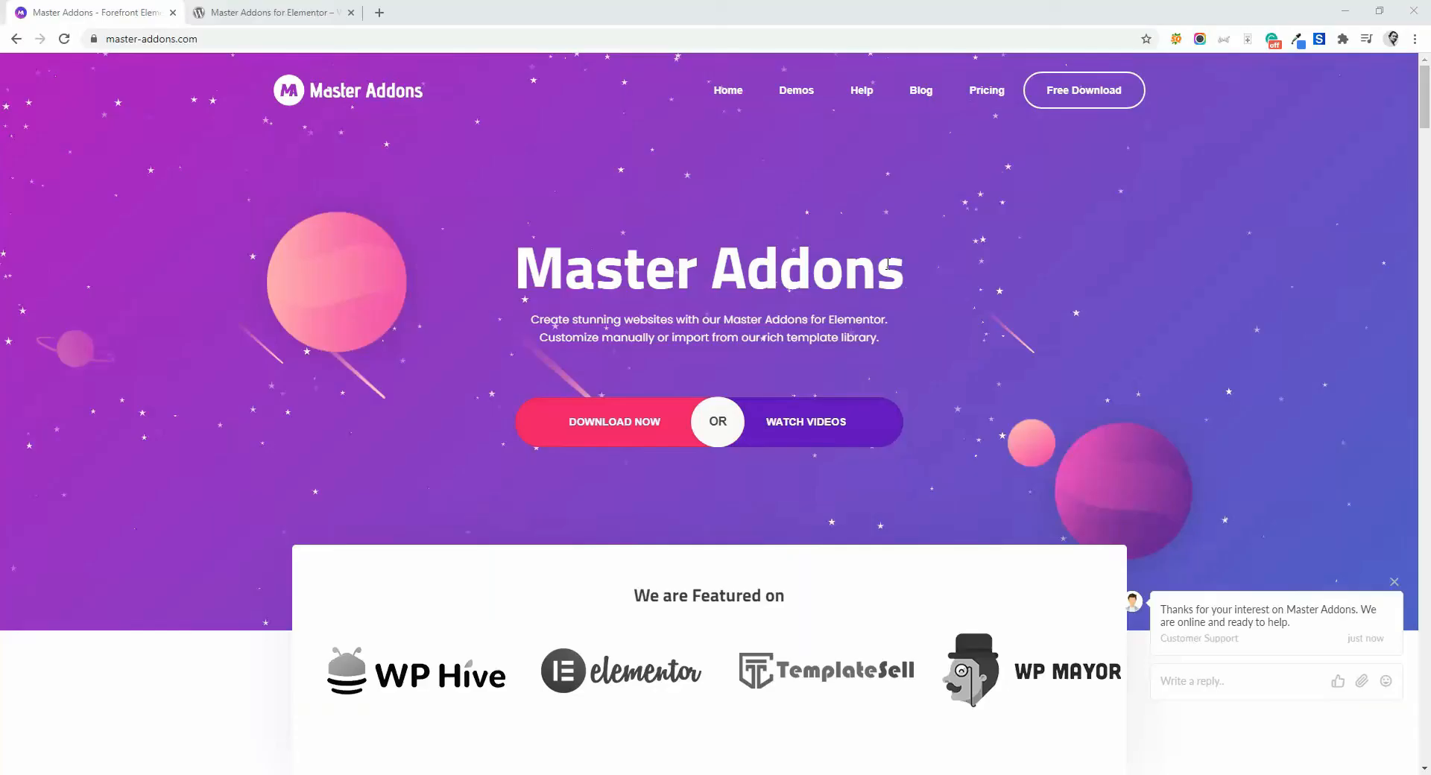
# - Switch to the Master Addons website and look over its homepage and the plugin's WordPress.org page with its description and videos
pyautogui.scroll(-5, 887, 264)
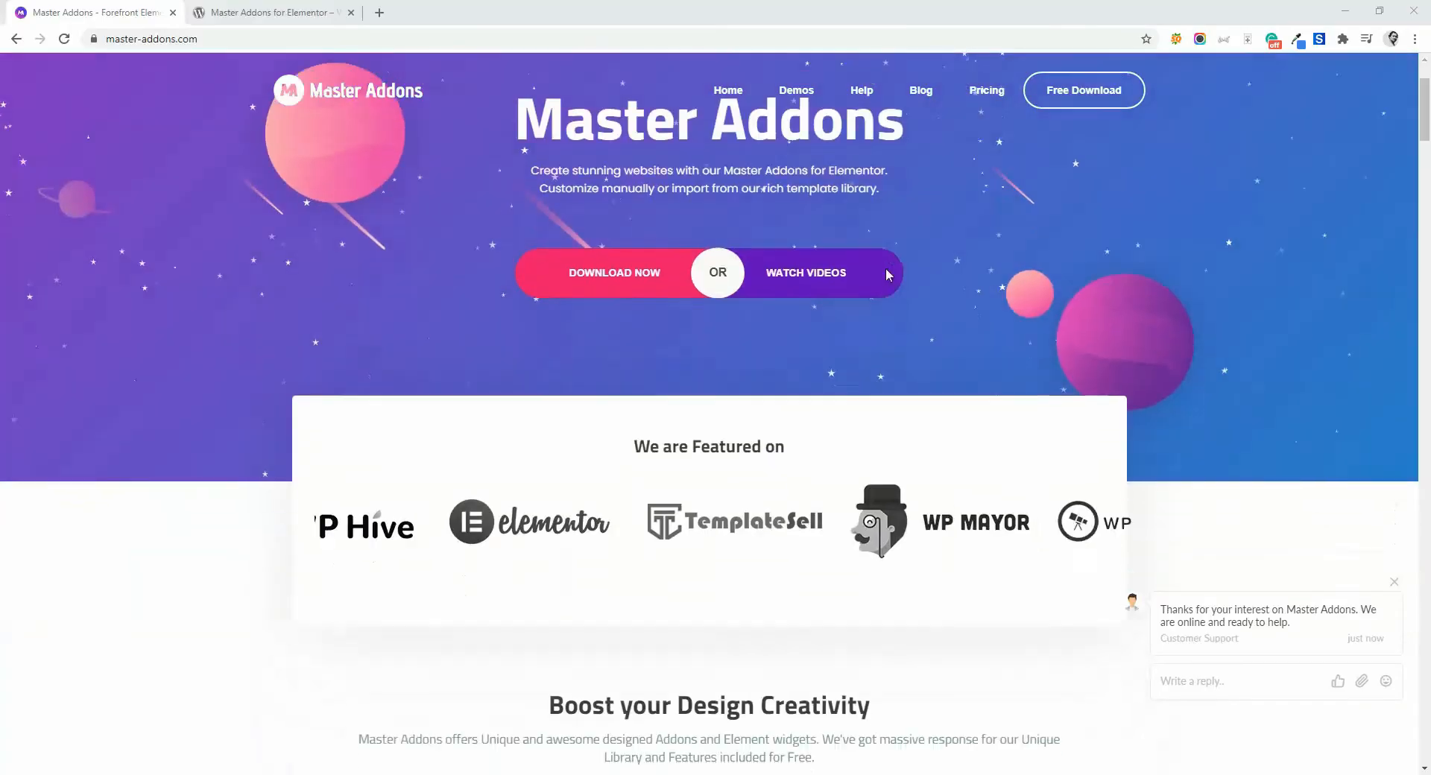
pyautogui.scroll(-1, 888, 281)
pyautogui.scroll(6, 845, 331)
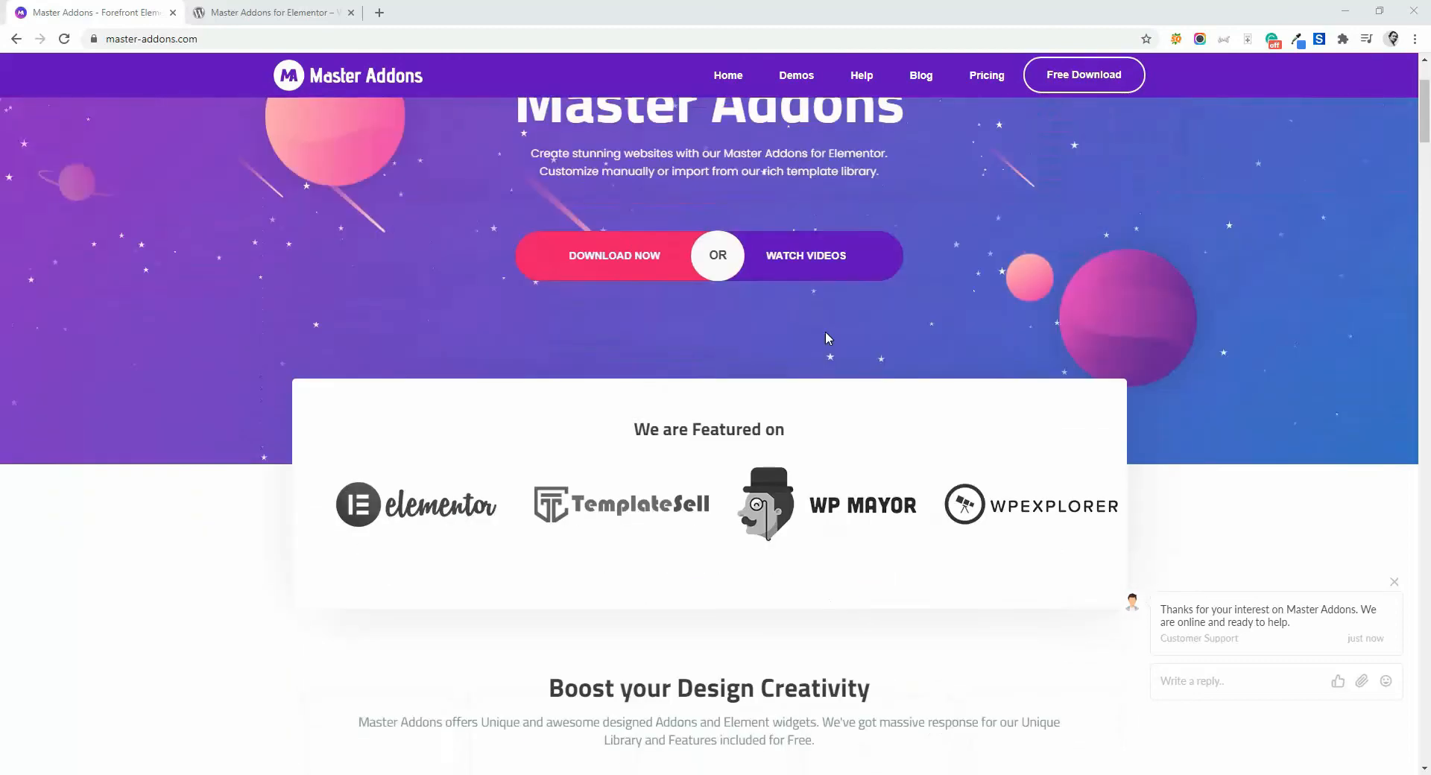
pyautogui.click(270, 6)
pyautogui.scroll(-9, 1141, 278)
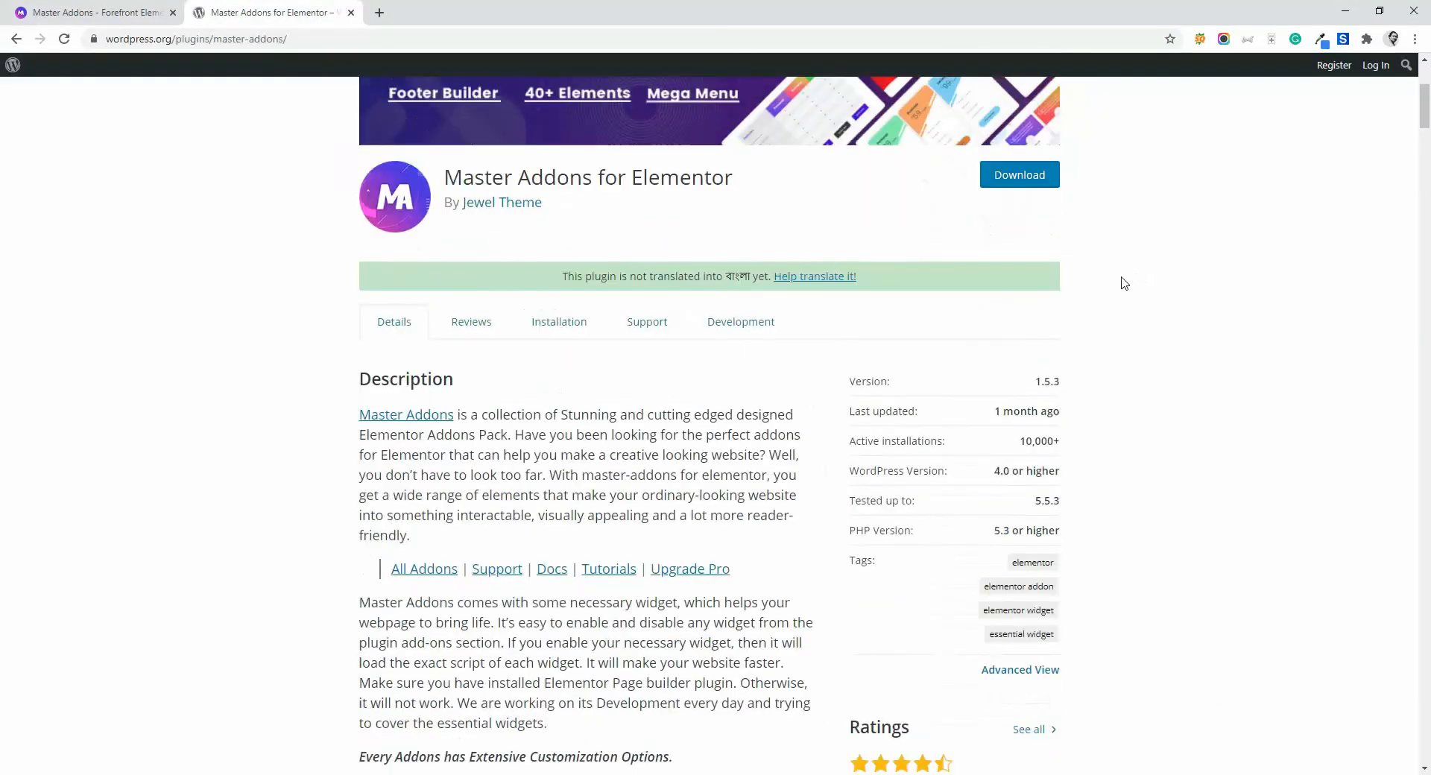
pyautogui.scroll(-8, 785, 385)
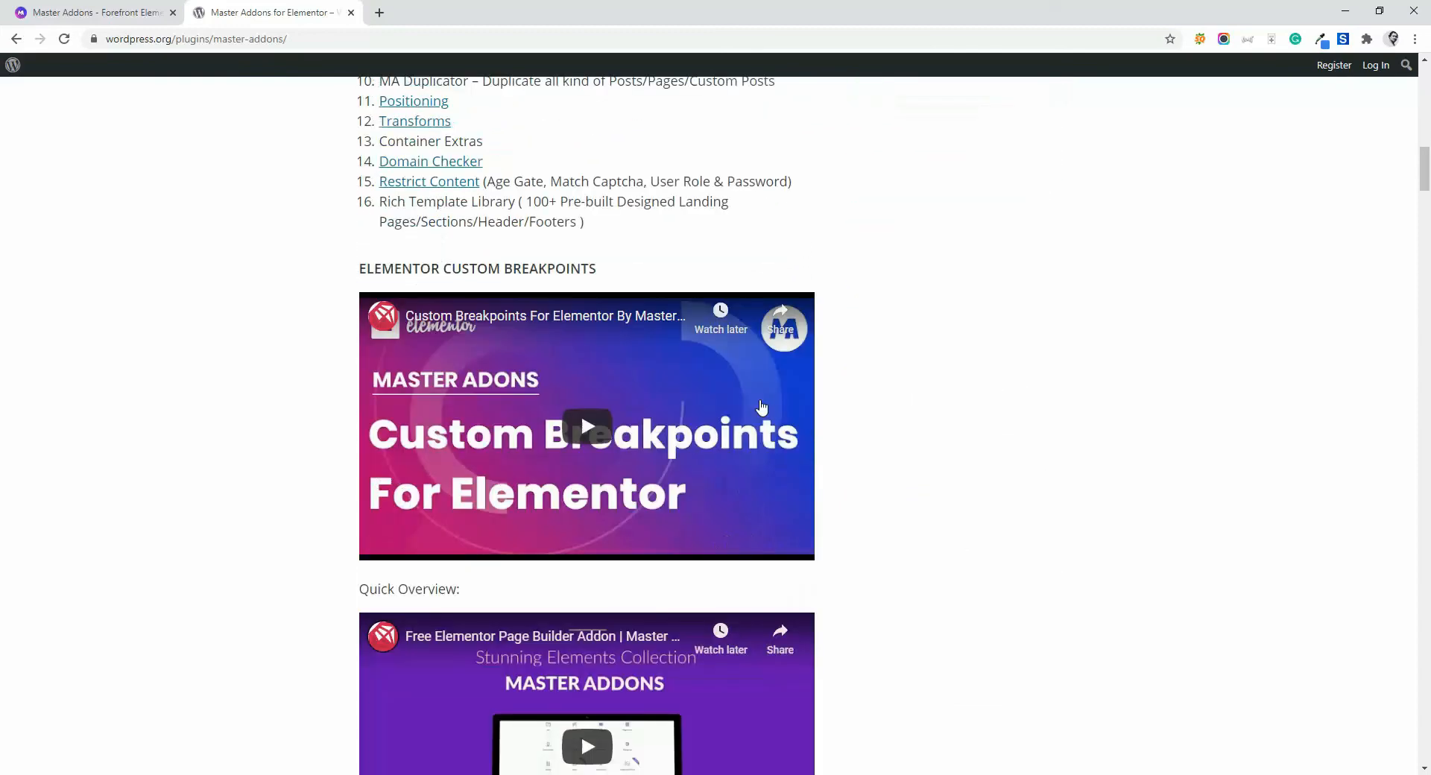
pyautogui.scroll(18, 737, 418)
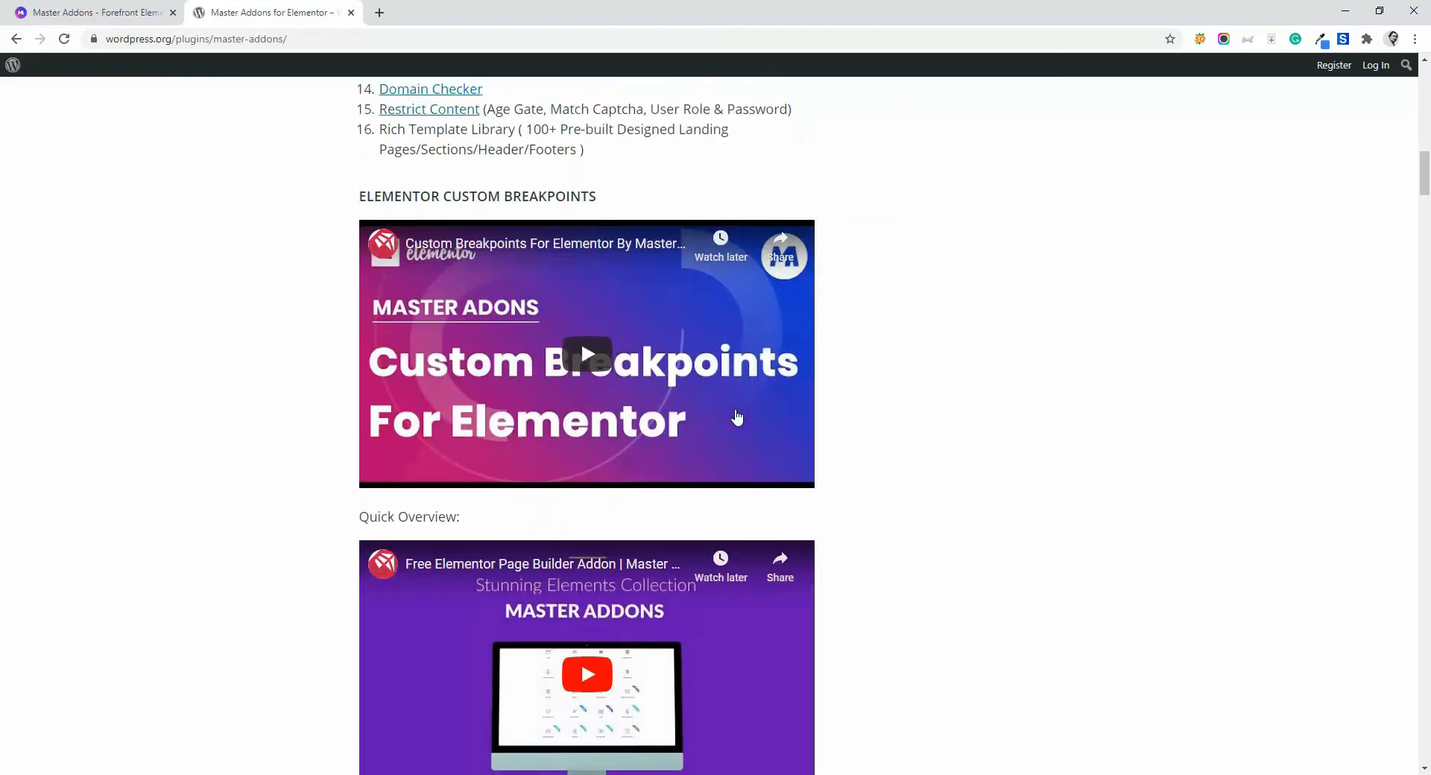